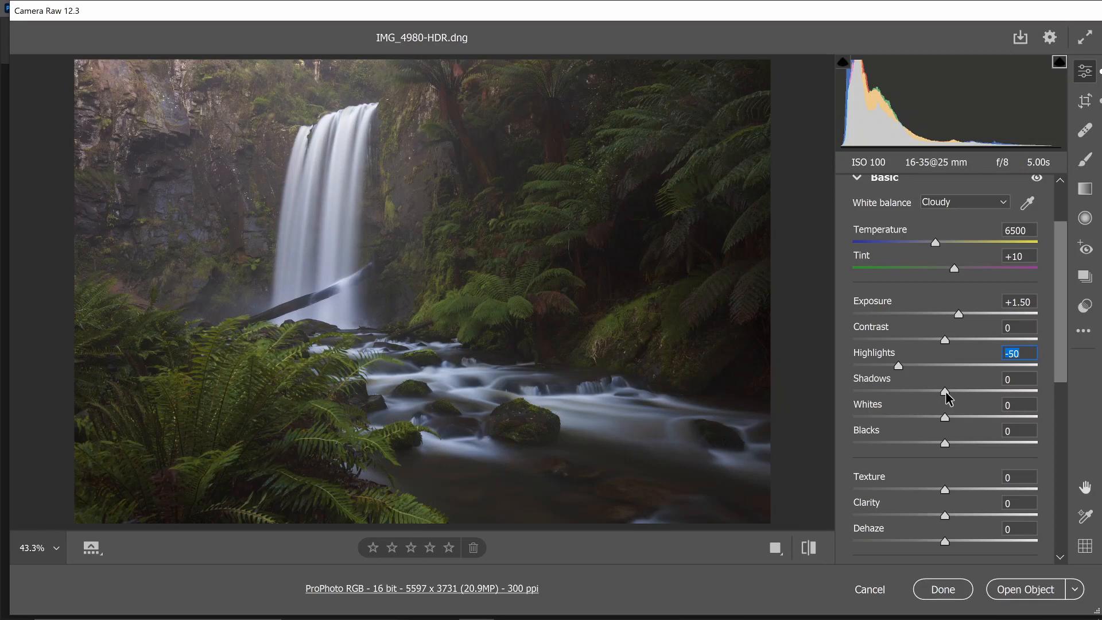
Set the Basic adjustments to Shadows +41, Whites +21, Blacks -16 and Dehaze +5
{"action": "left_click_drag", "start_coordinate": [946, 398], "coordinate": [984, 394]}
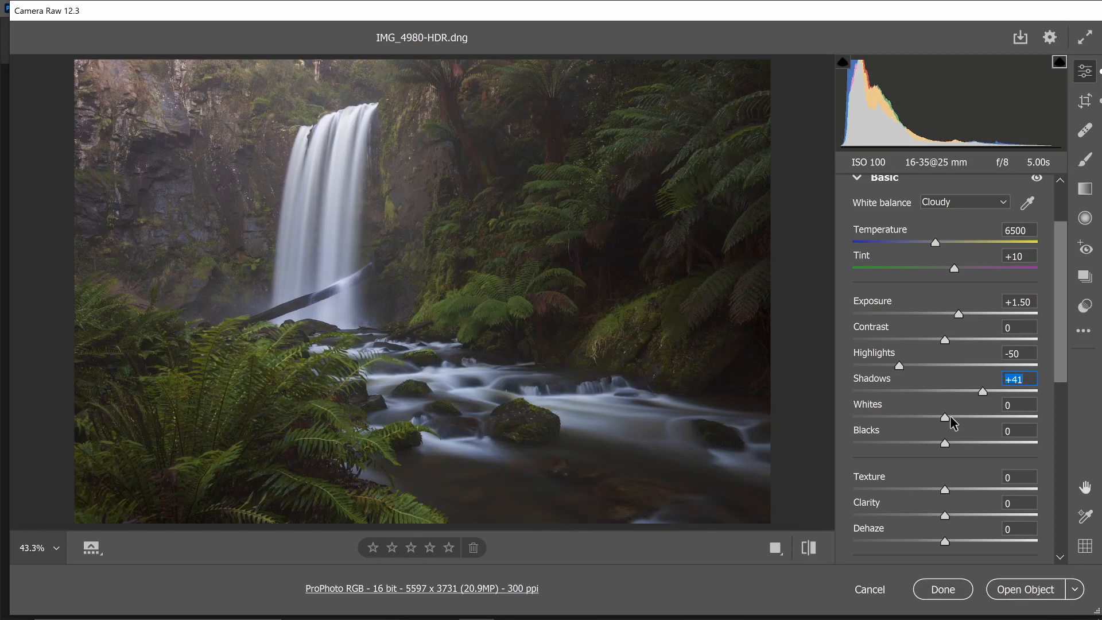
{"action": "left_click_drag", "start_coordinate": [950, 417], "coordinate": [931, 441]}
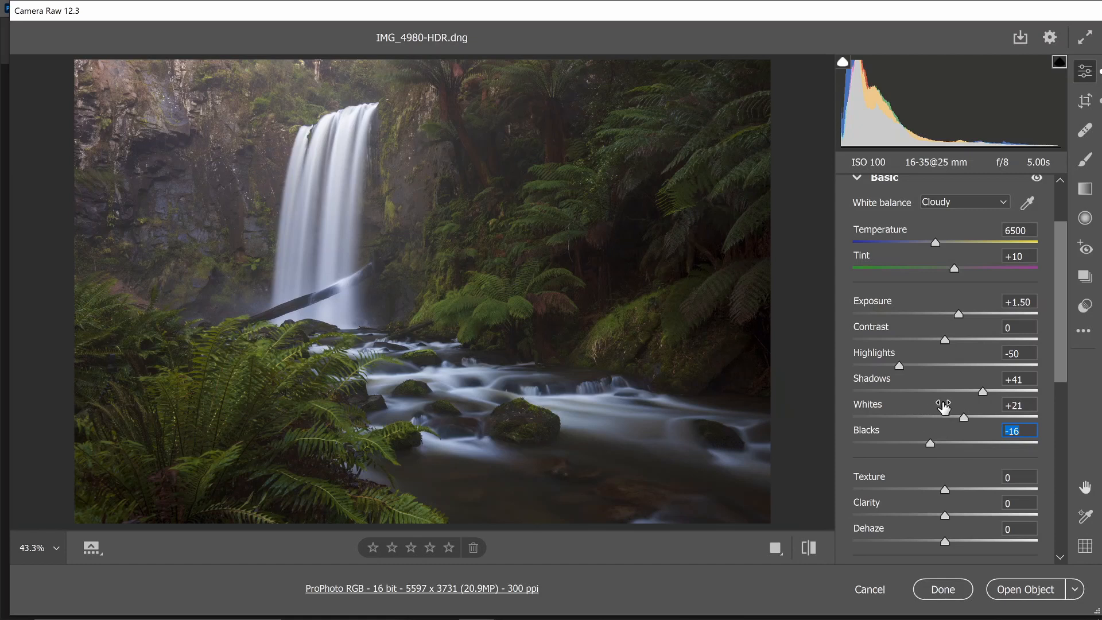
{"action": "scroll", "coordinate": [944, 406], "scroll_direction": "down", "scroll_amount": 1}
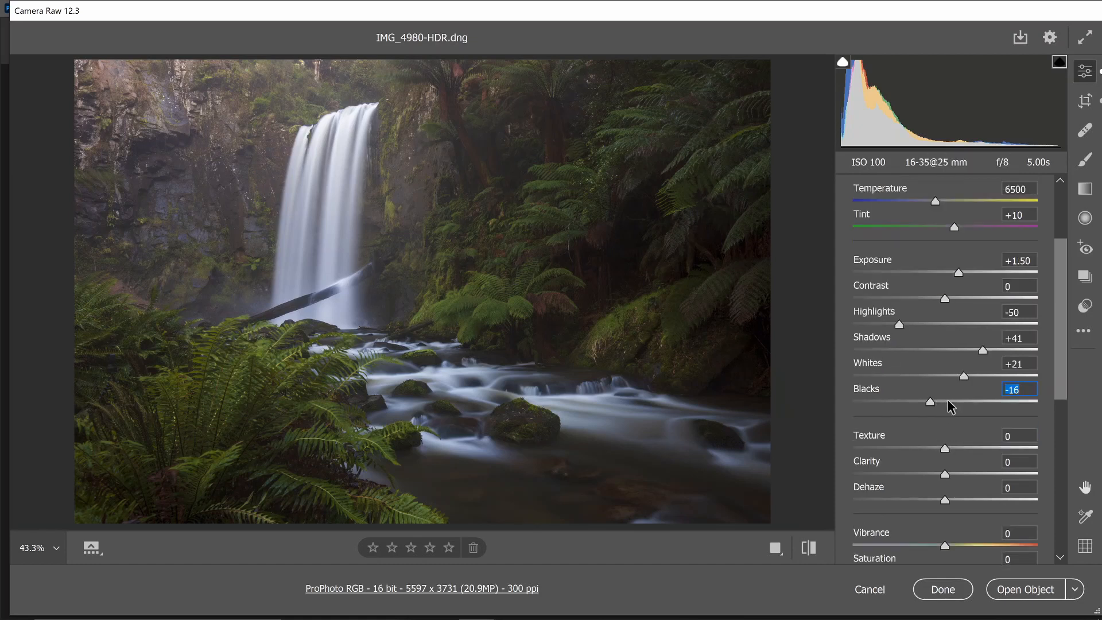
{"action": "scroll", "coordinate": [945, 406], "scroll_direction": "down", "scroll_amount": 1}
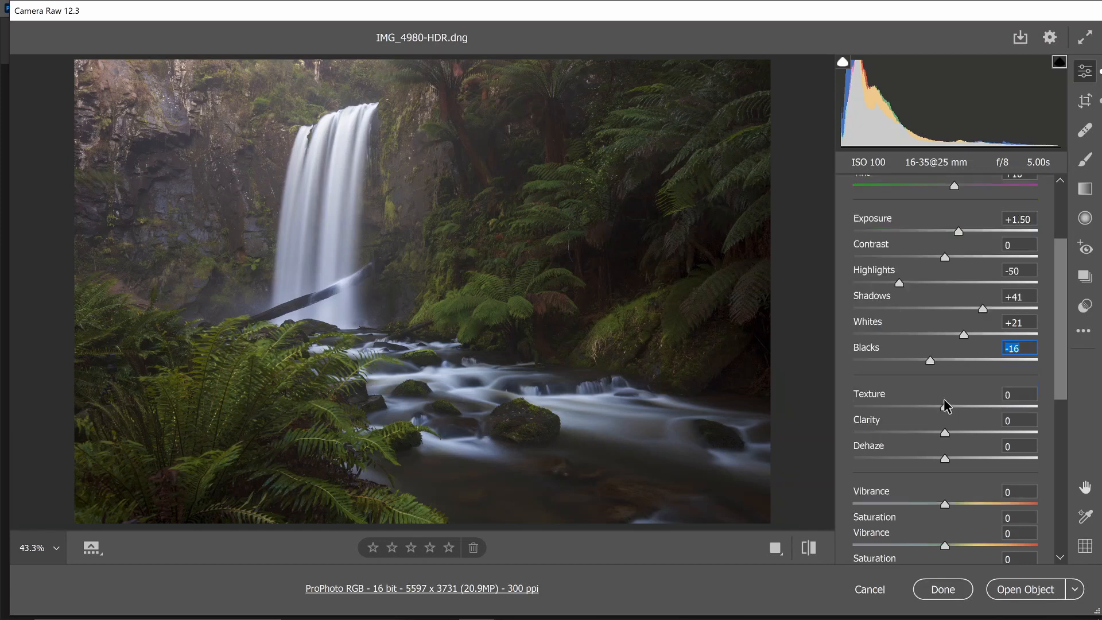
{"action": "left_click_drag", "start_coordinate": [945, 459], "coordinate": [950, 459]}
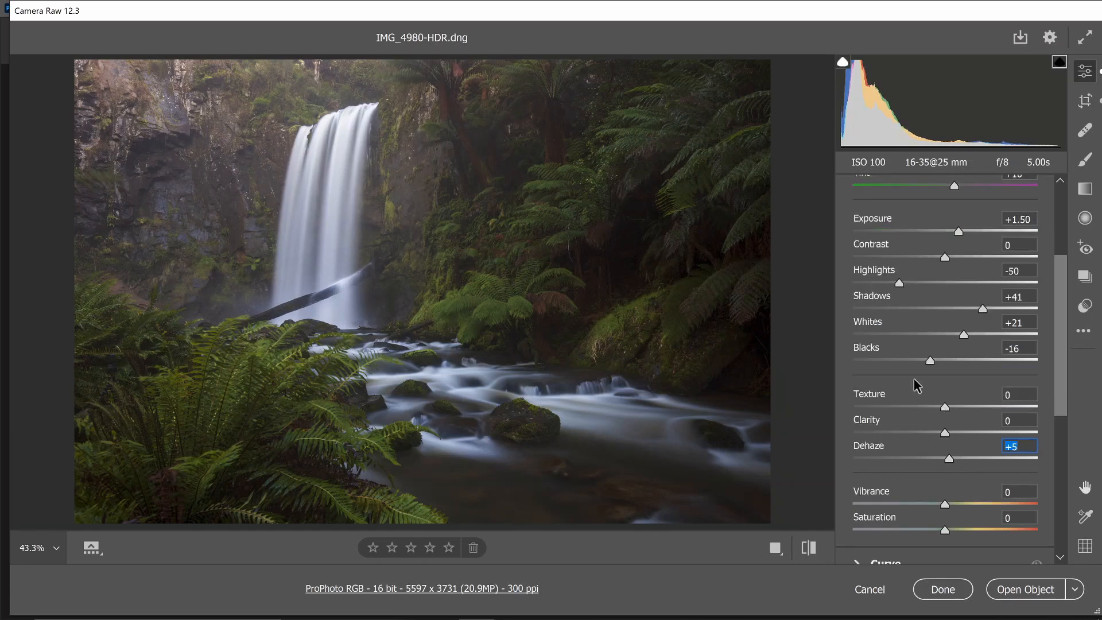
{"action": "scroll", "coordinate": [926, 352], "scroll_direction": "up", "scroll_amount": 4}
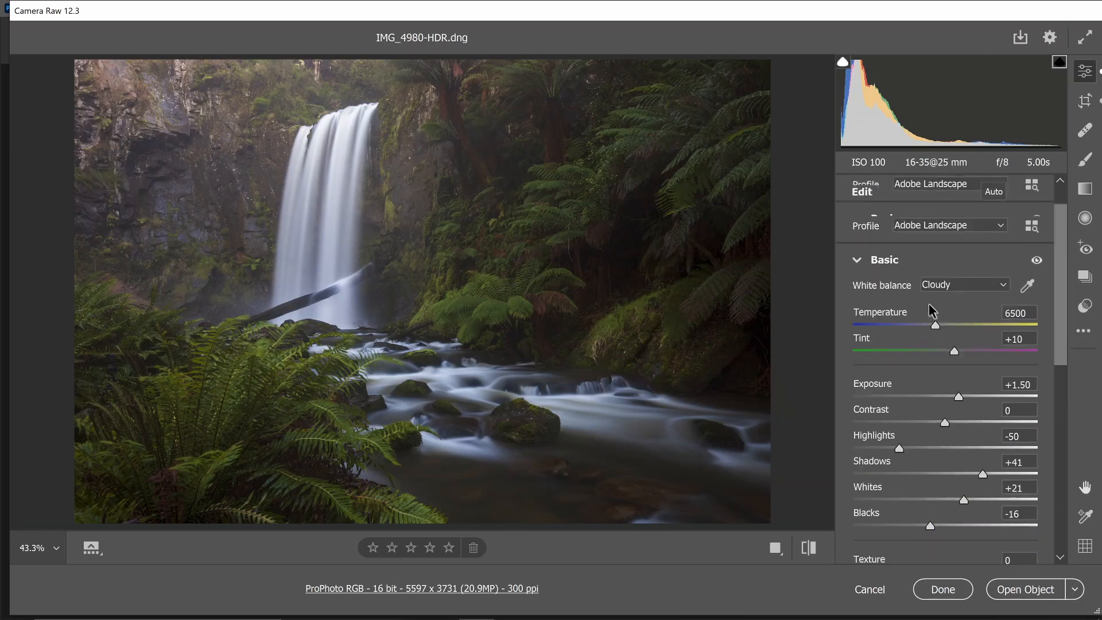
{"action": "left_click", "coordinate": [878, 263]}
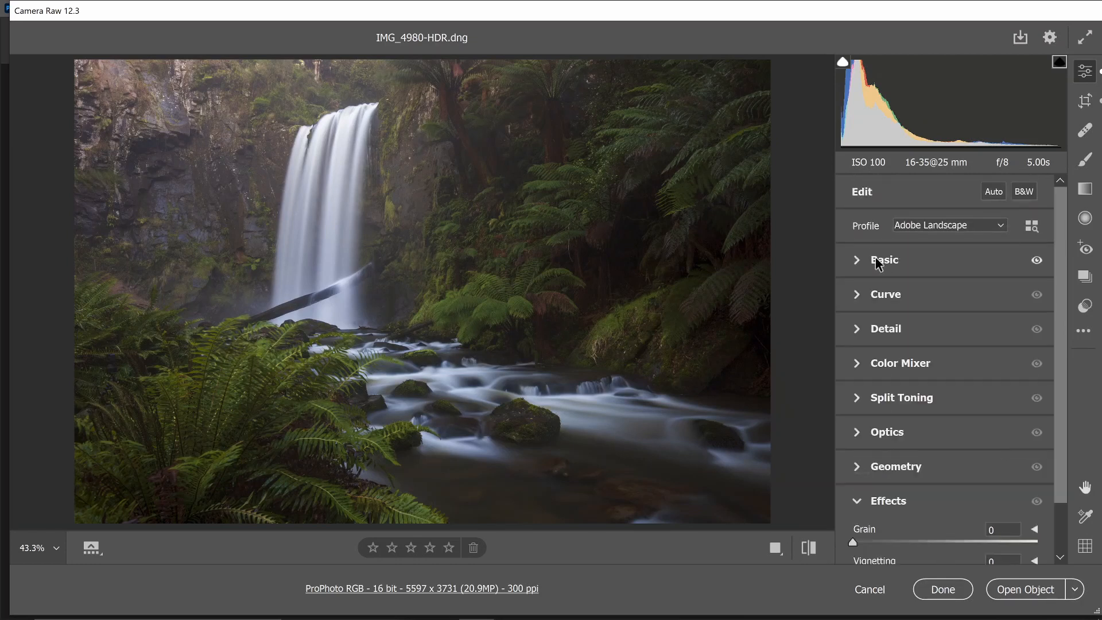
Enable chromatic aberration removal and lens profile corrections in the Optics settings
{"action": "scroll", "coordinate": [910, 480], "scroll_direction": "down", "scroll_amount": 1}
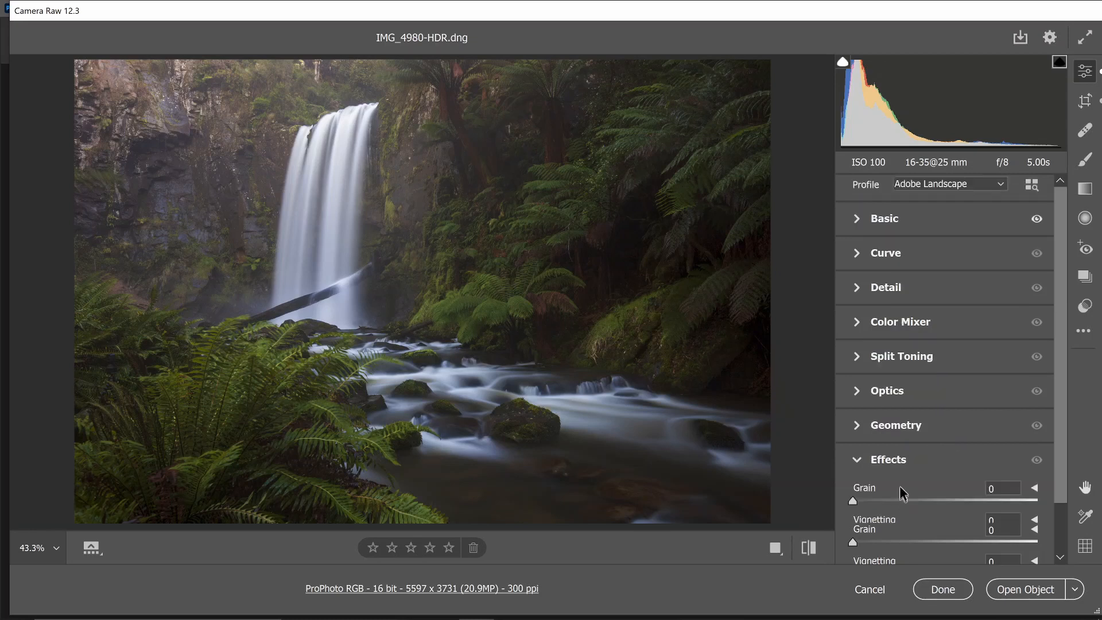
{"action": "left_click", "coordinate": [900, 457]}
{"action": "left_click", "coordinate": [900, 499]}
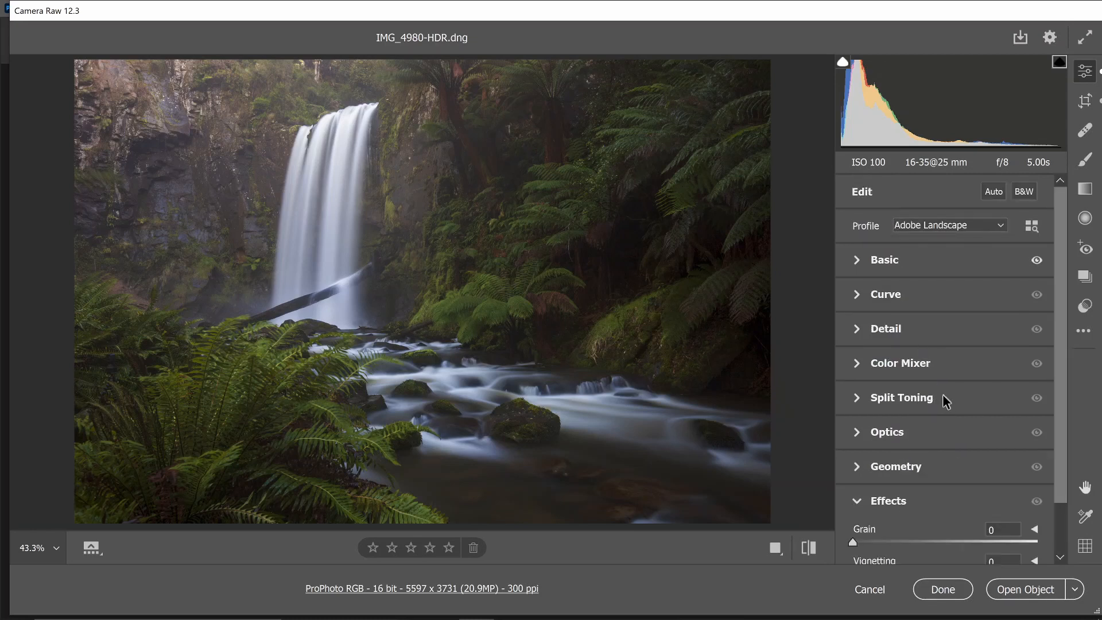
{"action": "scroll", "coordinate": [902, 504], "scroll_direction": "down", "scroll_amount": 1}
{"action": "left_click", "coordinate": [900, 459]}
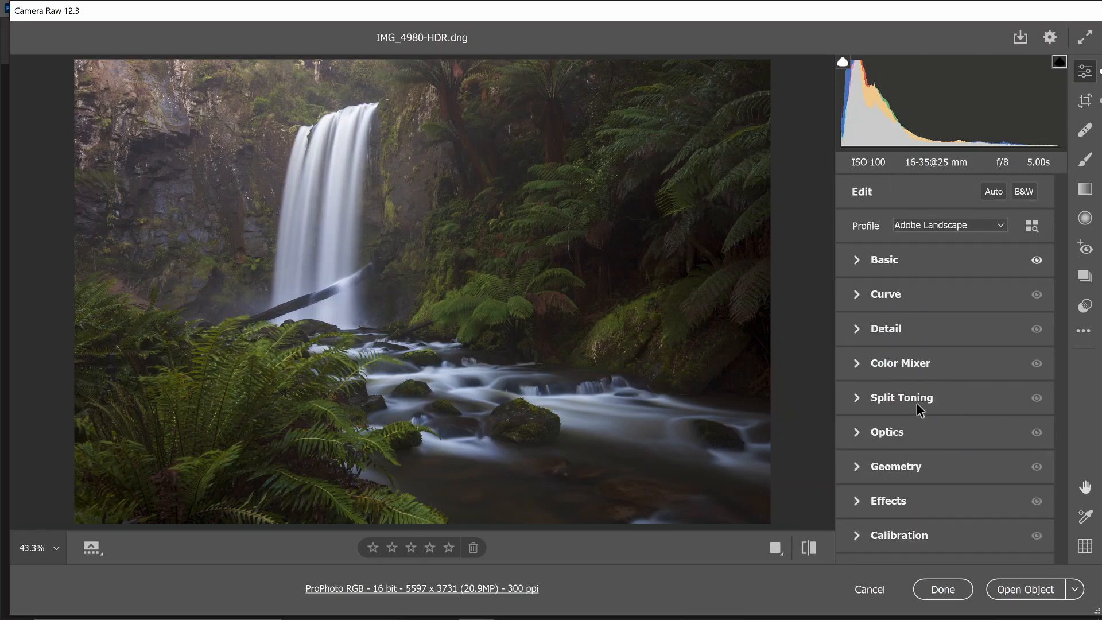
{"action": "left_click", "coordinate": [891, 434]}
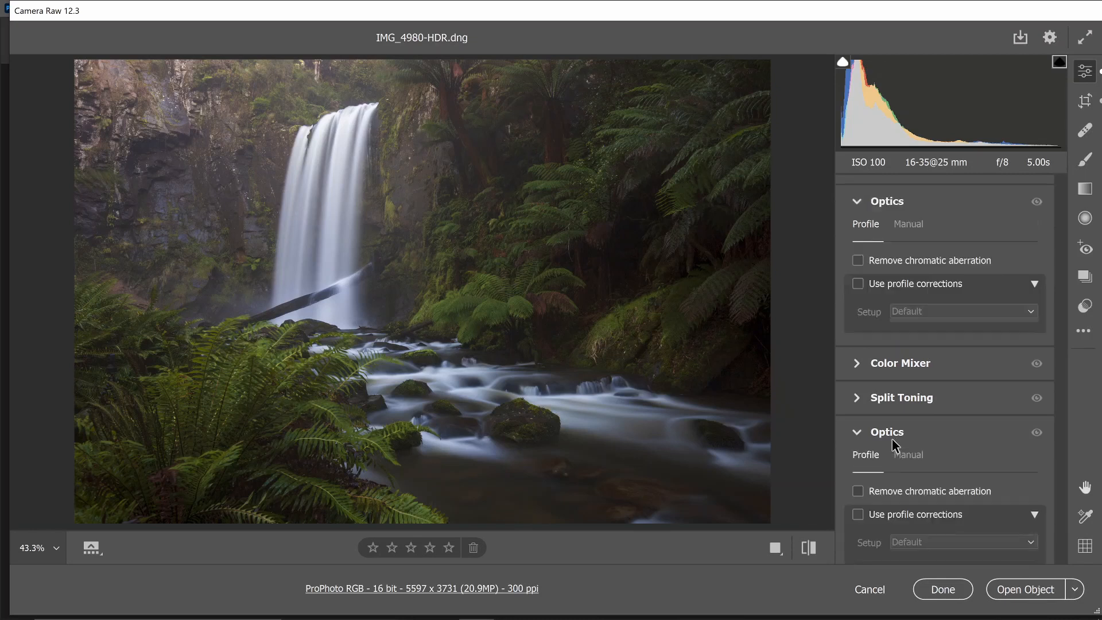
{"action": "left_click", "coordinate": [858, 260]}
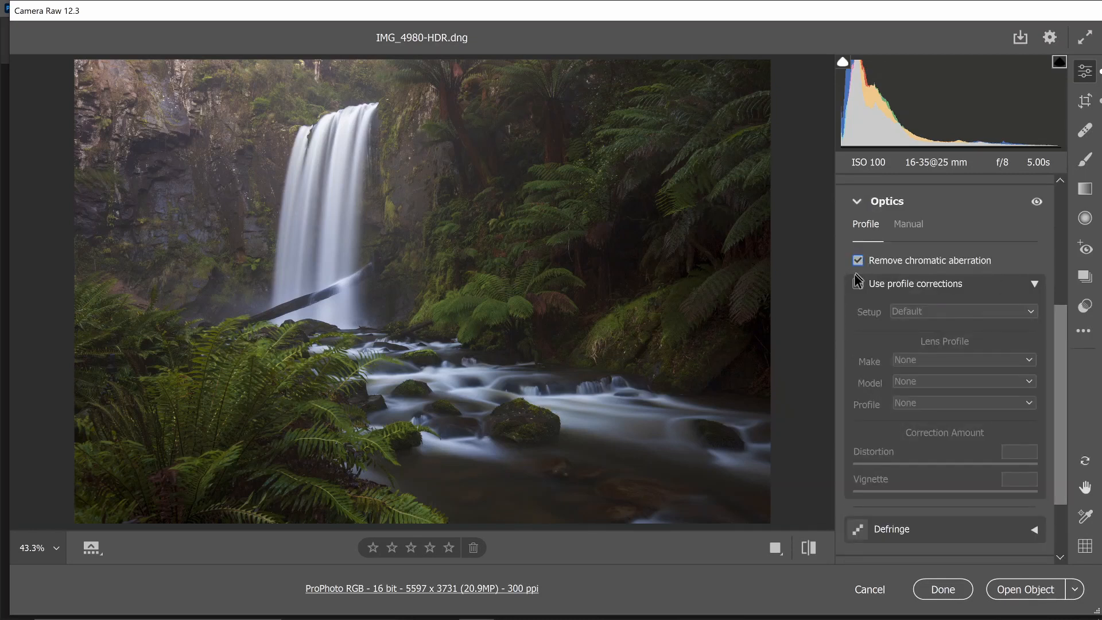
{"action": "left_click", "coordinate": [858, 284]}
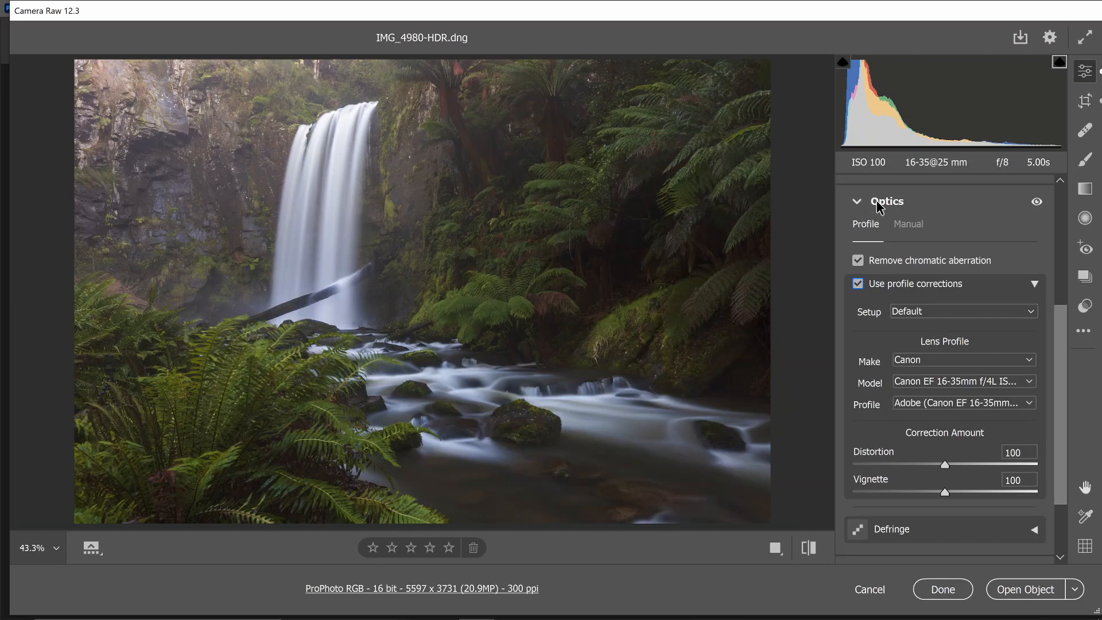
{"action": "left_click", "coordinate": [877, 202]}
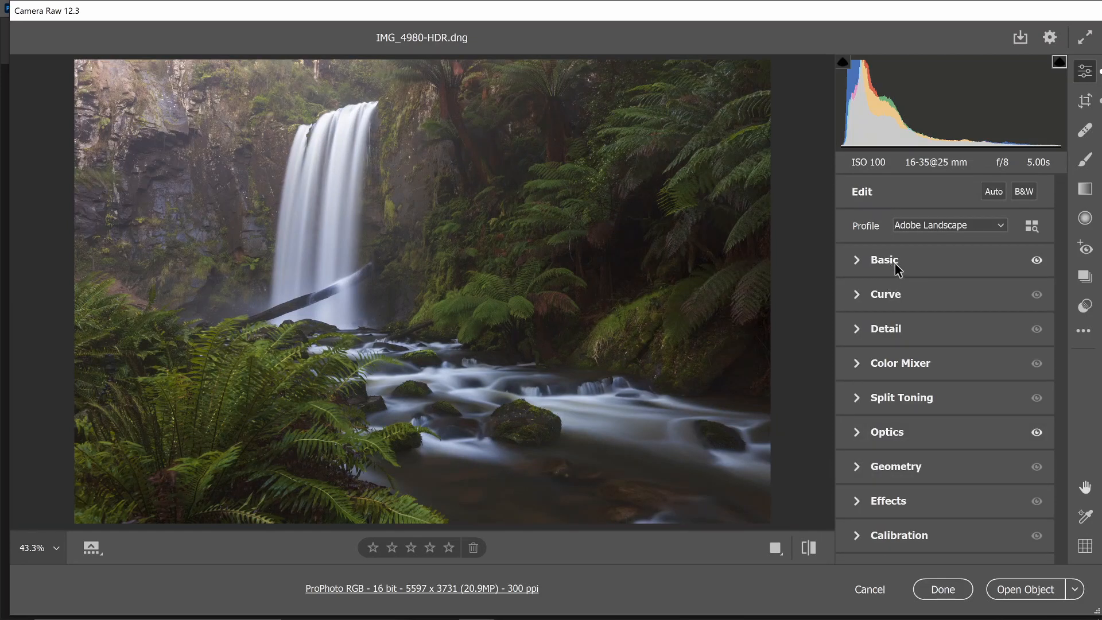
Shape a gentle S-shaped point curve with points at input 68/output 60, 129/126 and 191/194
{"action": "left_click", "coordinate": [924, 287]}
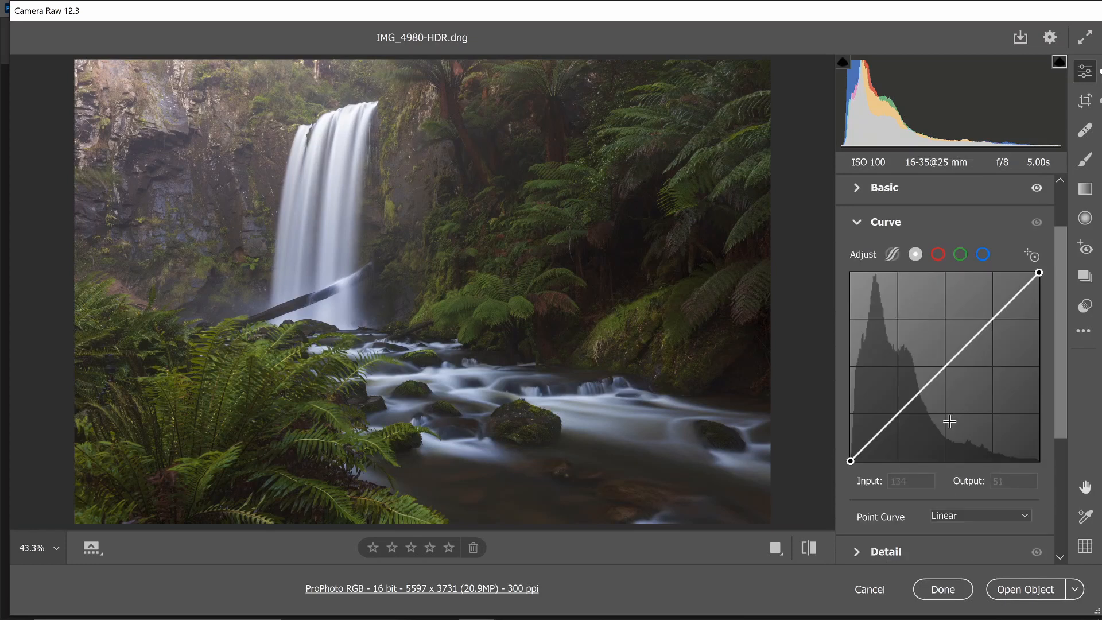
{"action": "left_click", "coordinate": [897, 415]}
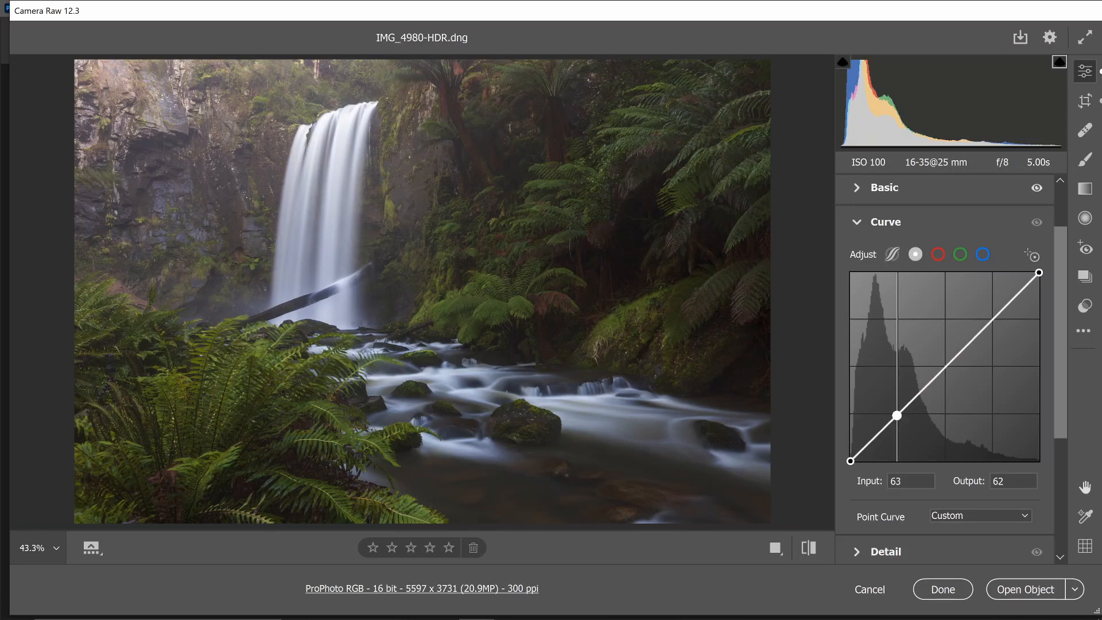
{"action": "left_click_drag", "start_coordinate": [897, 415], "coordinate": [901, 416]}
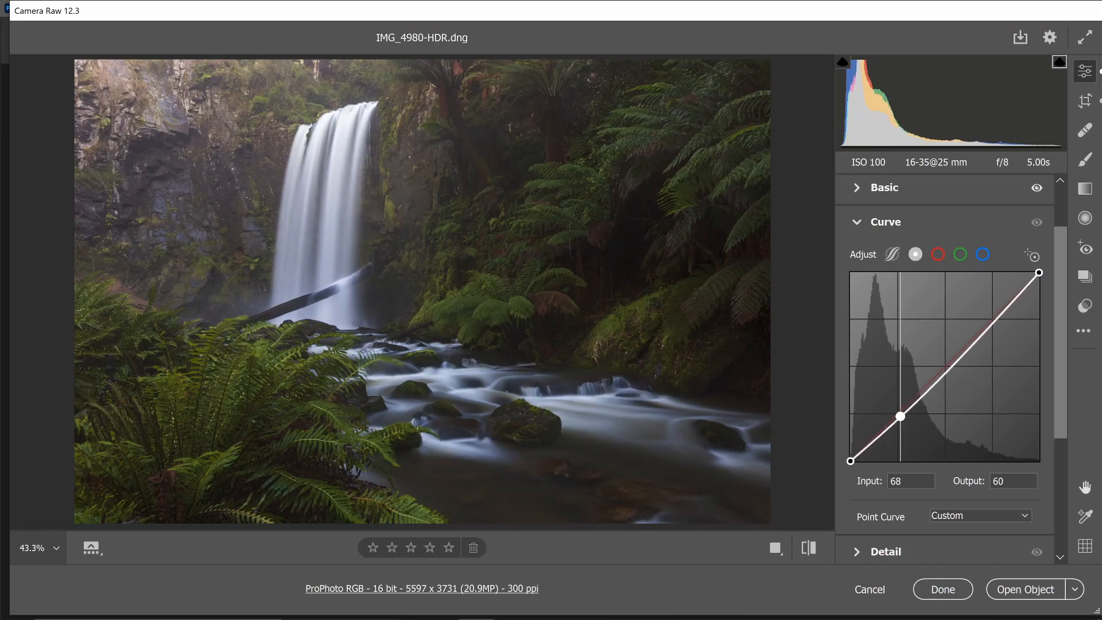
{"action": "left_click", "coordinate": [946, 368]}
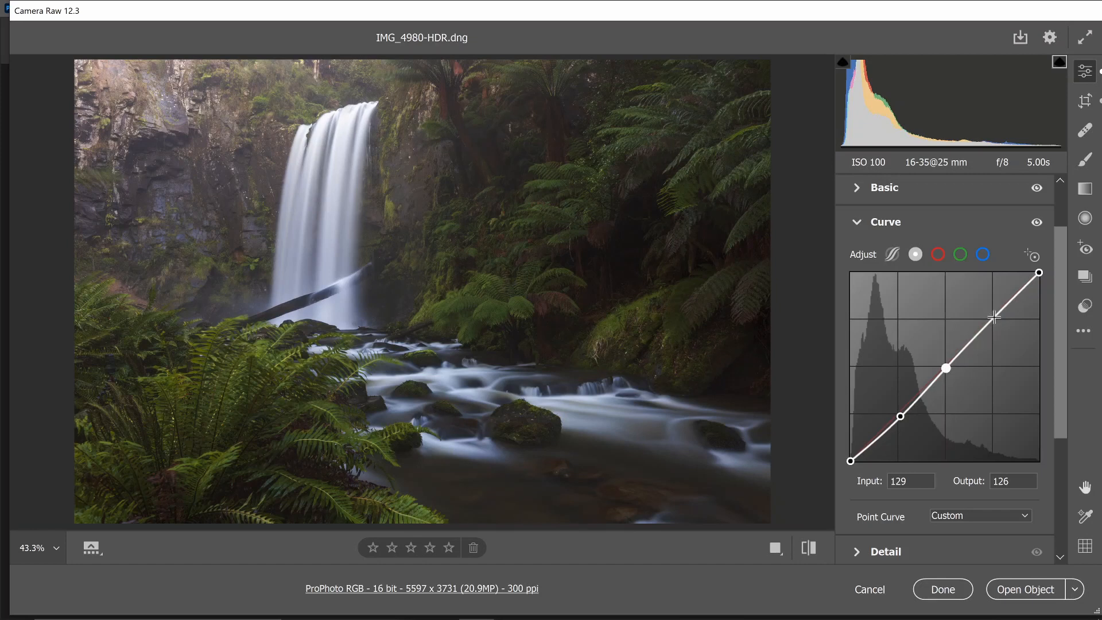
{"action": "left_click", "coordinate": [992, 320]}
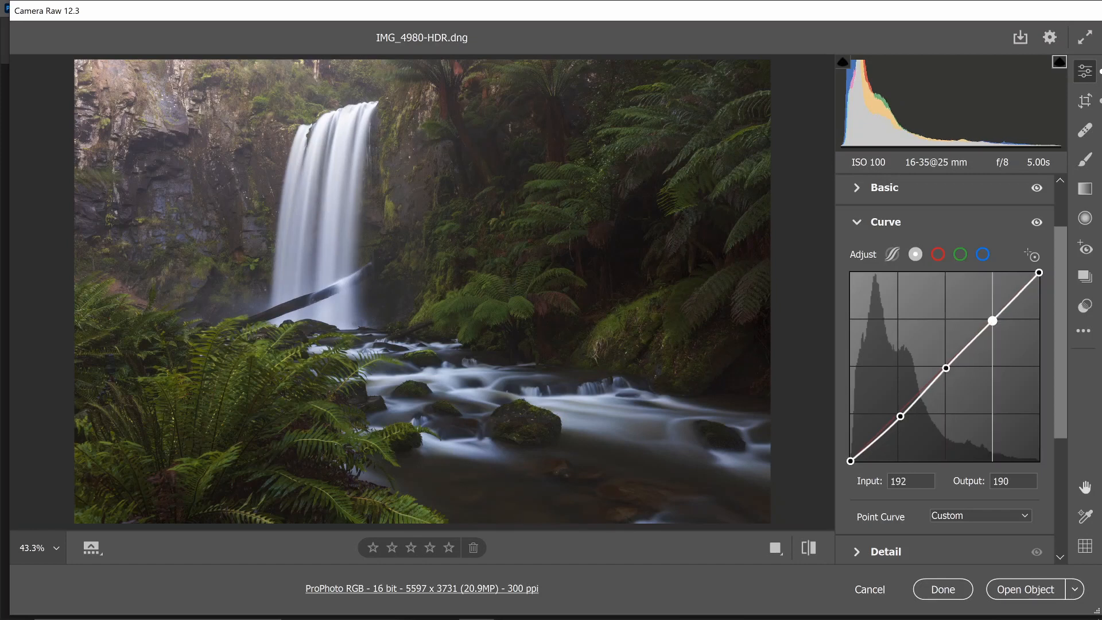
{"action": "left_click_drag", "start_coordinate": [992, 321], "coordinate": [992, 318]}
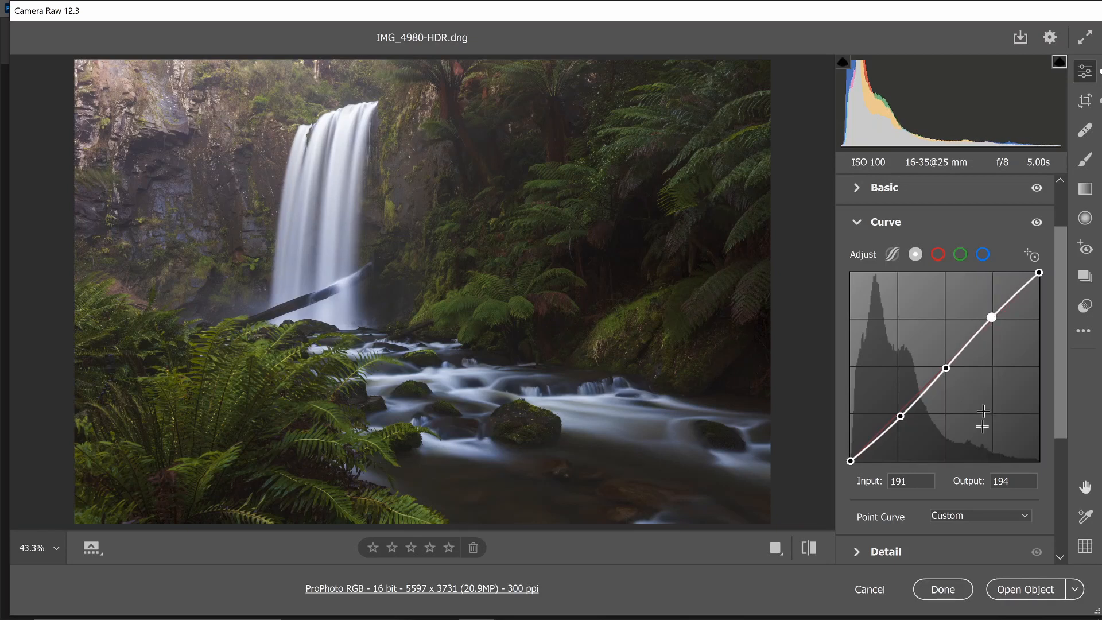
{"action": "left_click", "coordinate": [893, 225]}
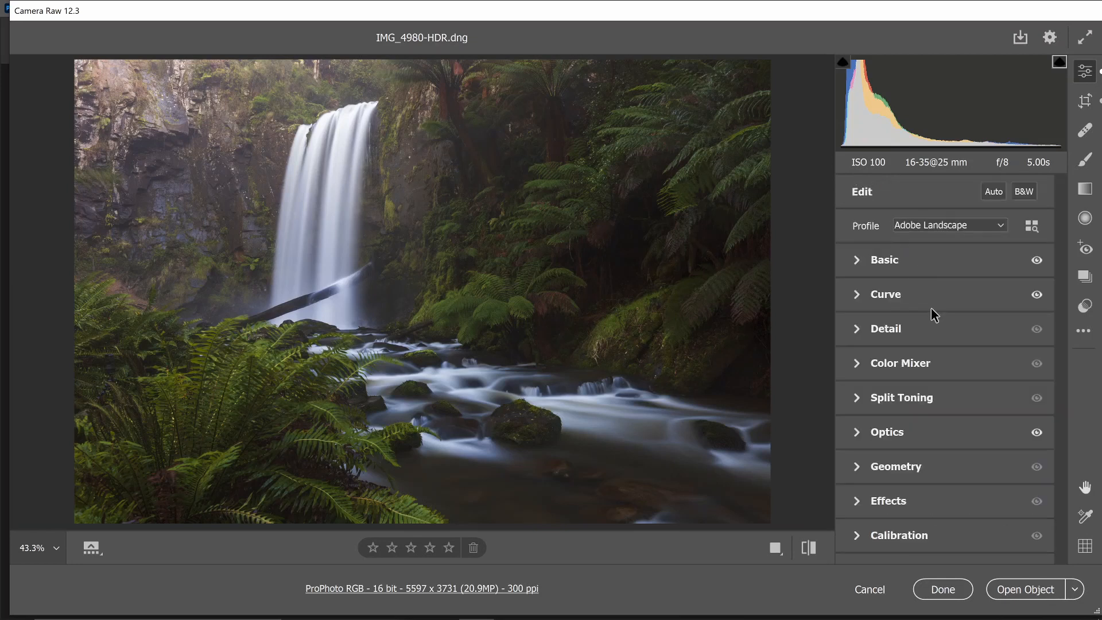
Slightly lower the Sharpening and Color Noise Reduction amounts in the Detail settings
{"action": "left_click", "coordinate": [904, 326]}
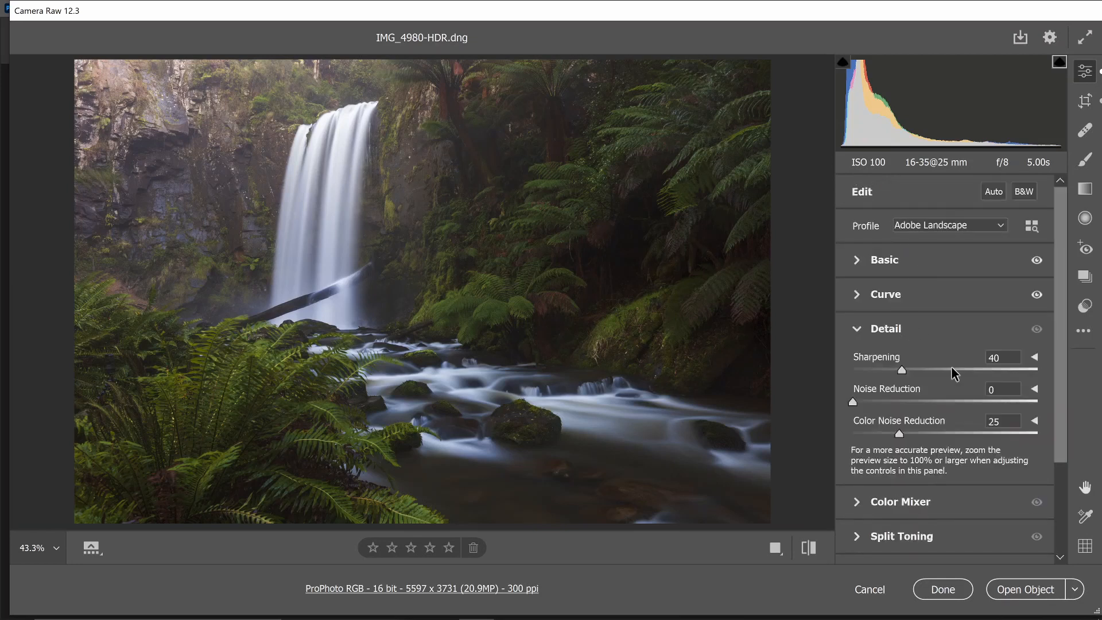
{"action": "left_click_drag", "start_coordinate": [900, 371], "coordinate": [894, 371]}
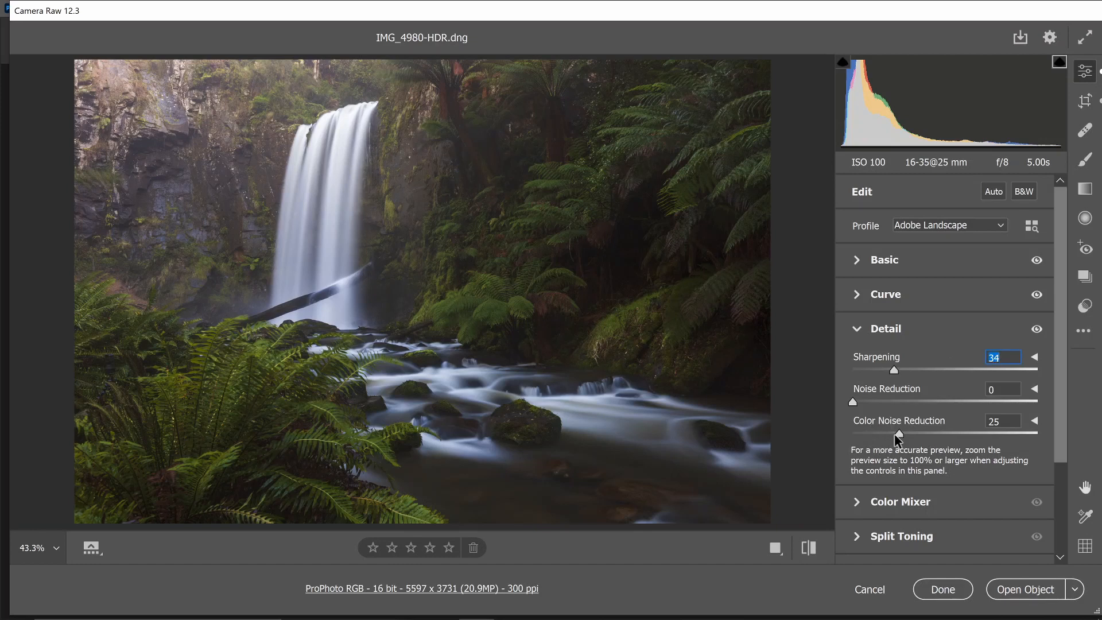
{"action": "left_click_drag", "start_coordinate": [894, 435], "coordinate": [884, 432]}
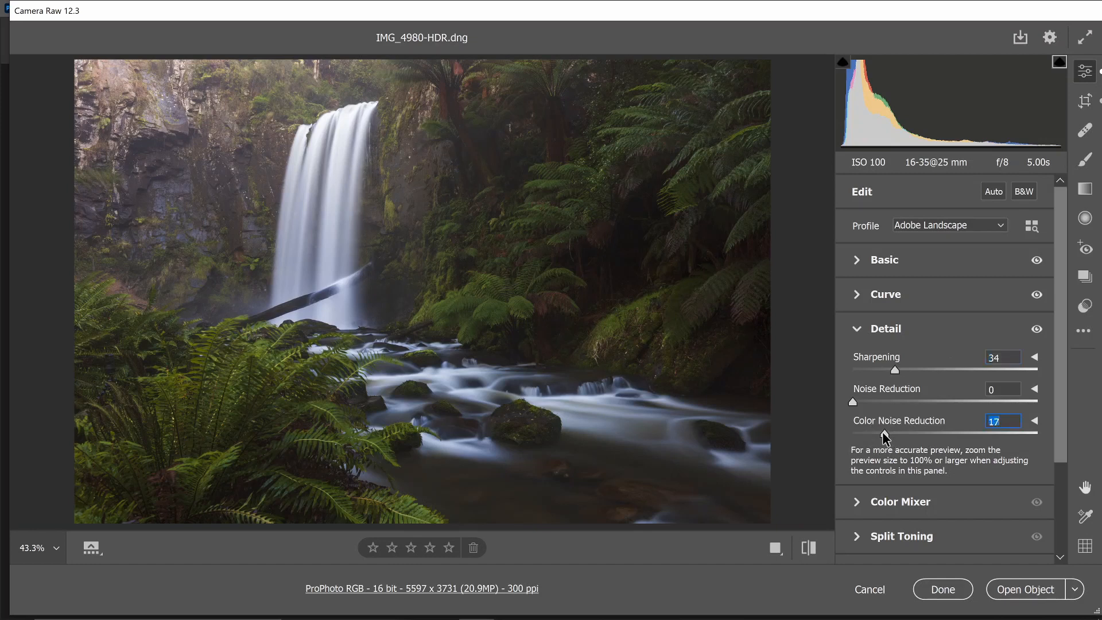
{"action": "left_click", "coordinate": [901, 328]}
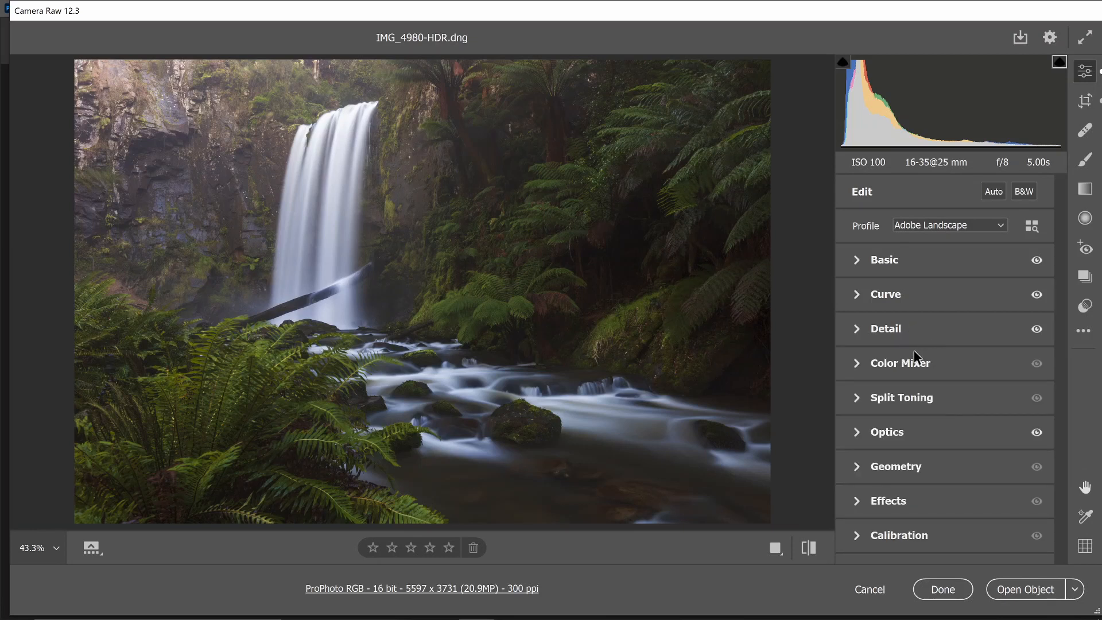
Shift the HSL hue of Reds to +36 and of Greens to -8 in the Color Mixer
{"action": "left_click", "coordinate": [917, 365]}
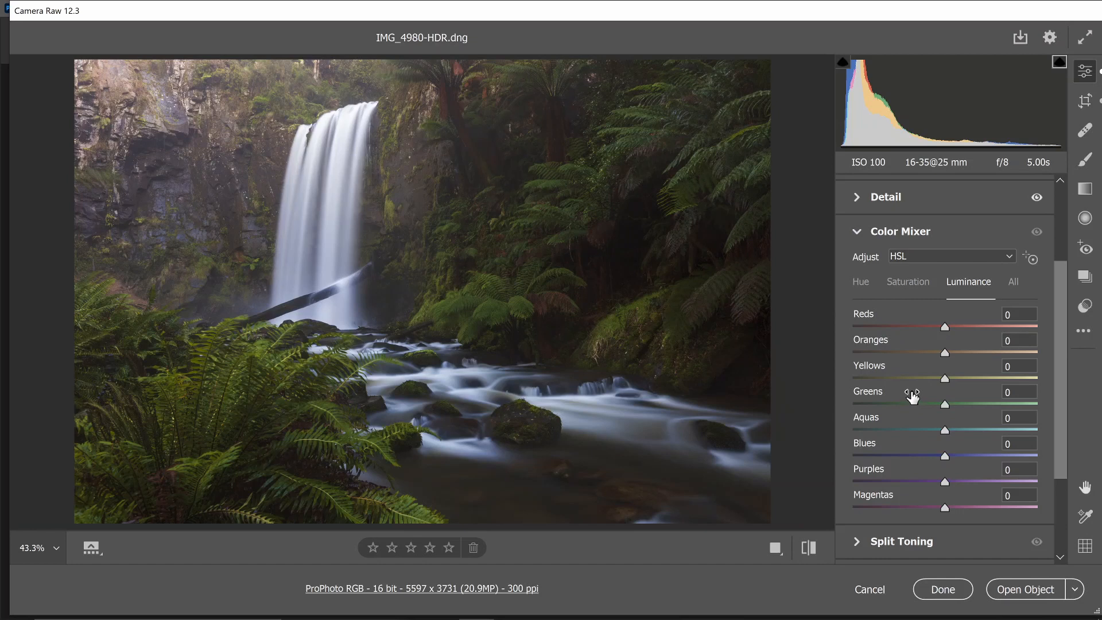
{"action": "left_click", "coordinate": [861, 284]}
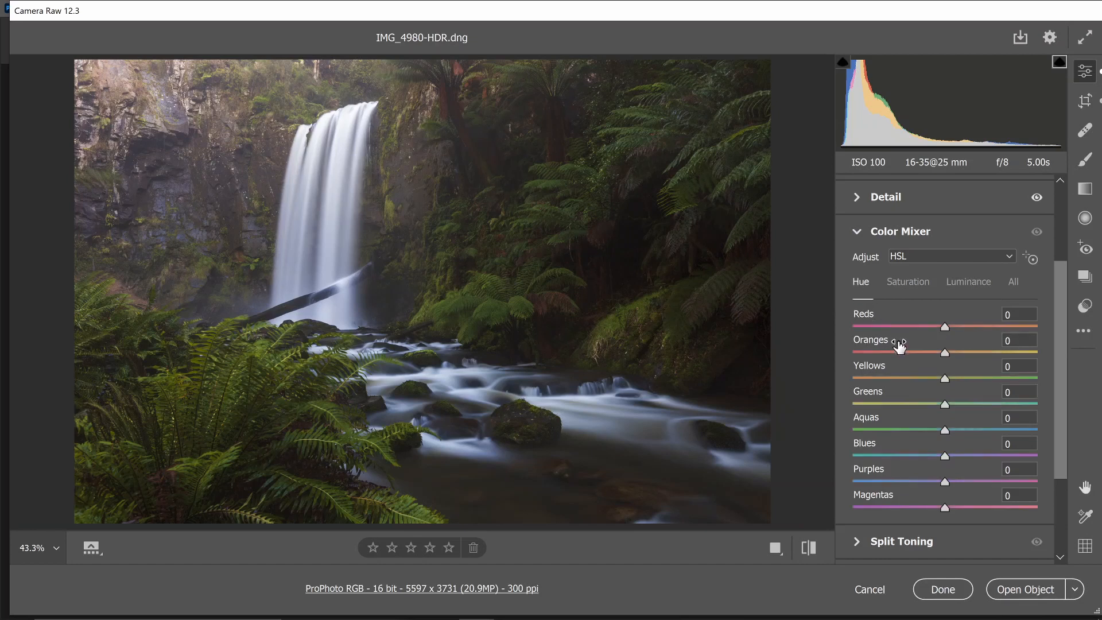
{"action": "left_click_drag", "start_coordinate": [945, 326], "coordinate": [976, 332]}
{"action": "left_click_drag", "start_coordinate": [945, 406], "coordinate": [939, 408]}
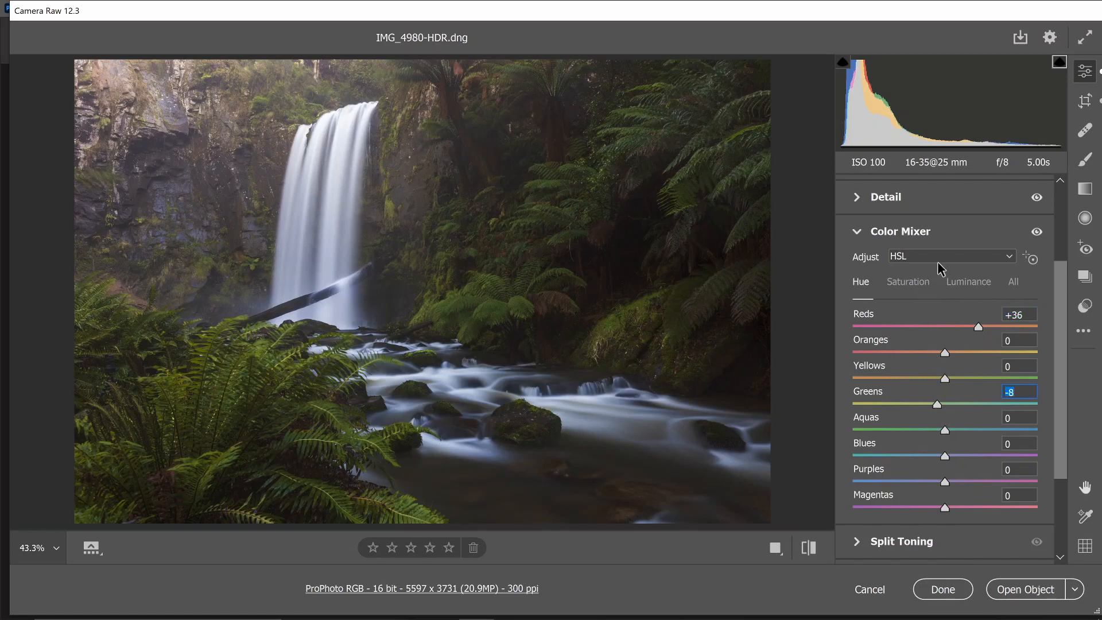
Slightly lower the Greens saturation and set the Blues luminance to +48 in the Color Mixer
{"action": "left_click", "coordinate": [915, 281]}
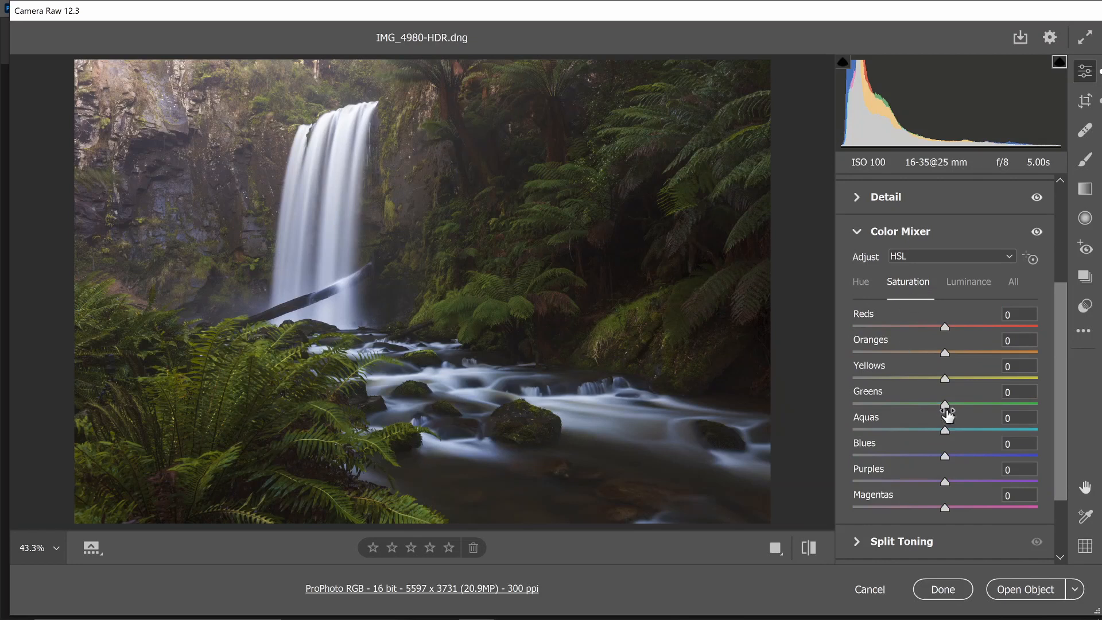
{"action": "left_click_drag", "start_coordinate": [946, 406], "coordinate": [933, 406]}
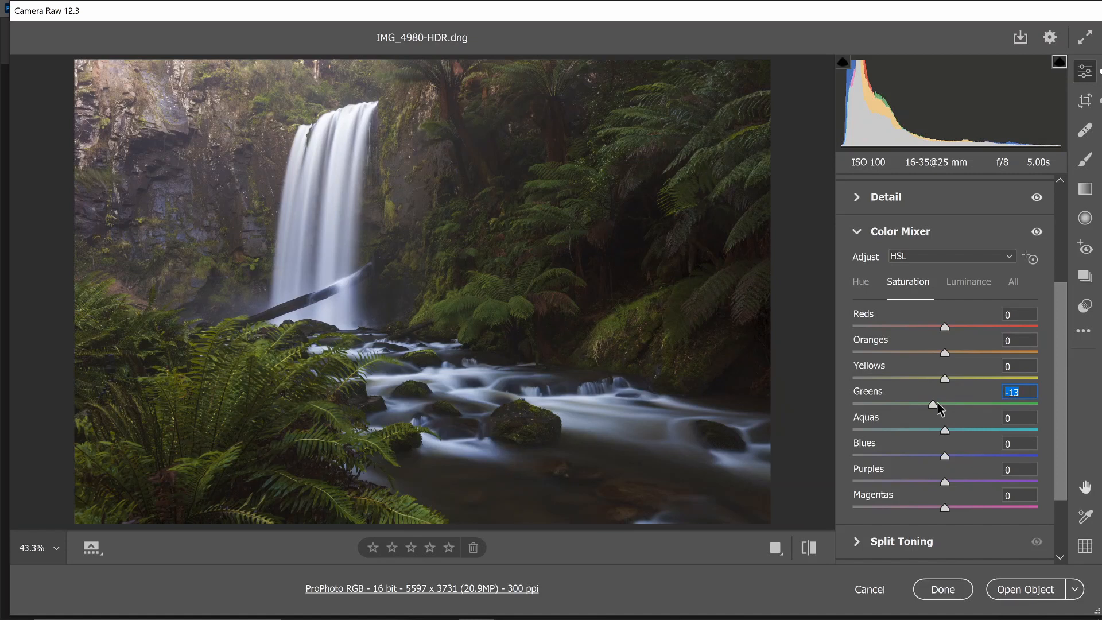
{"action": "left_click", "coordinate": [960, 282]}
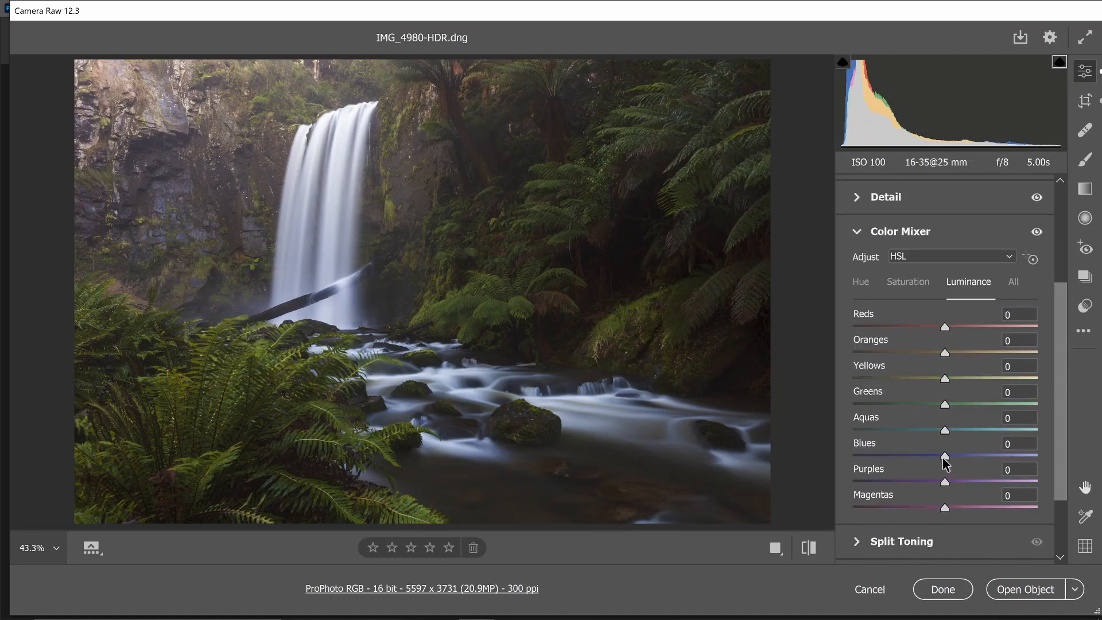
{"action": "left_click_drag", "start_coordinate": [948, 456], "coordinate": [994, 478]}
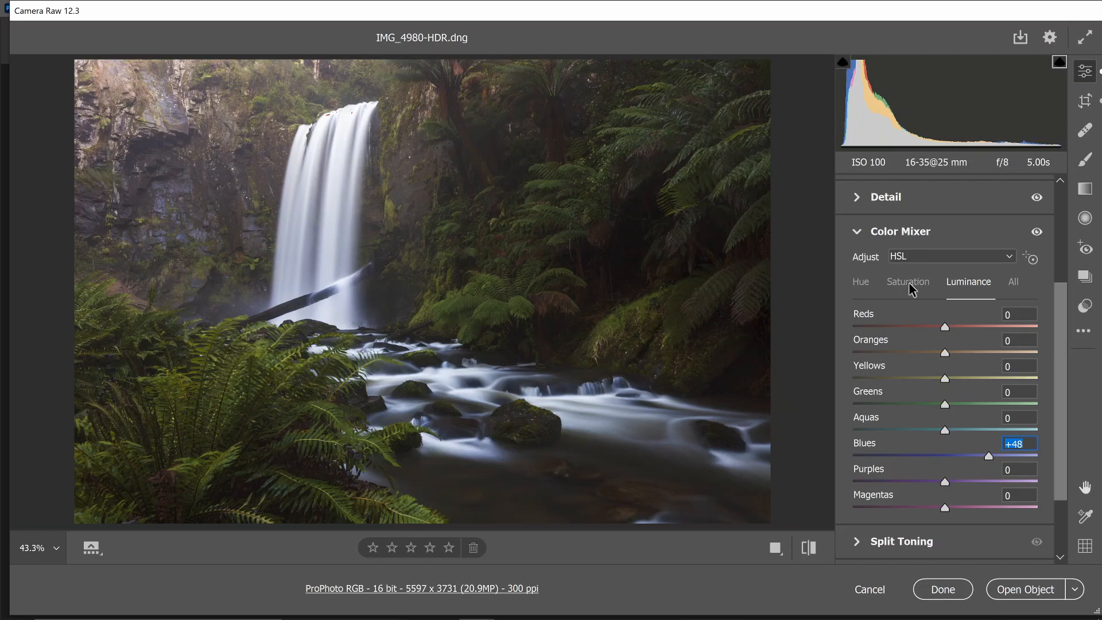
{"action": "left_click", "coordinate": [913, 231]}
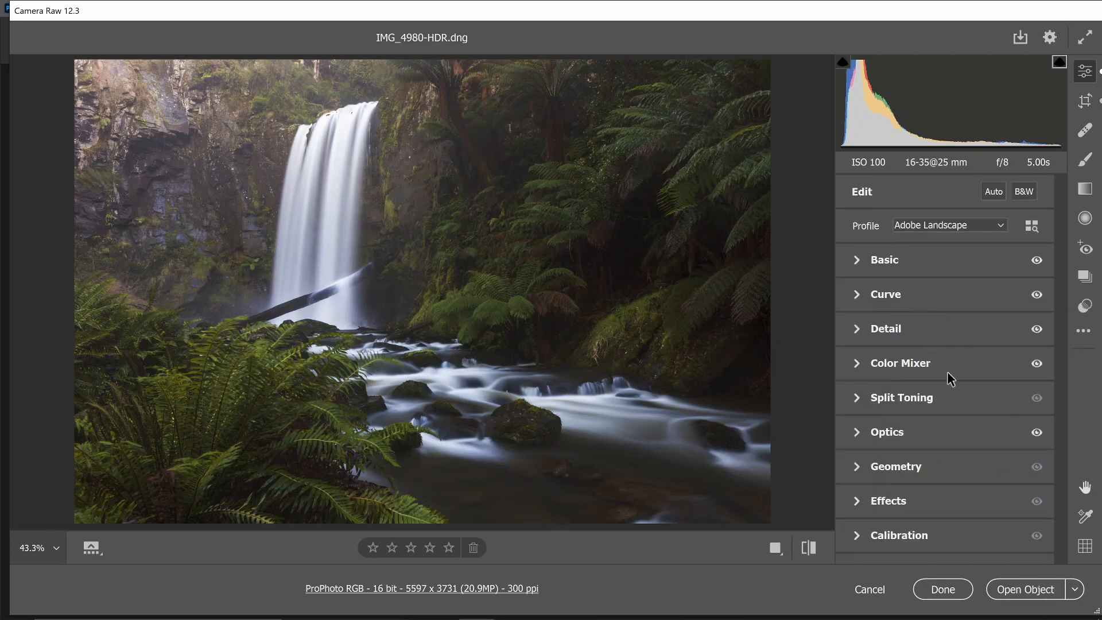
Split-tone the photo with highlights at hue 24, saturation 16 and shadows at hue 188, saturation 17
{"action": "left_click", "coordinate": [910, 396]}
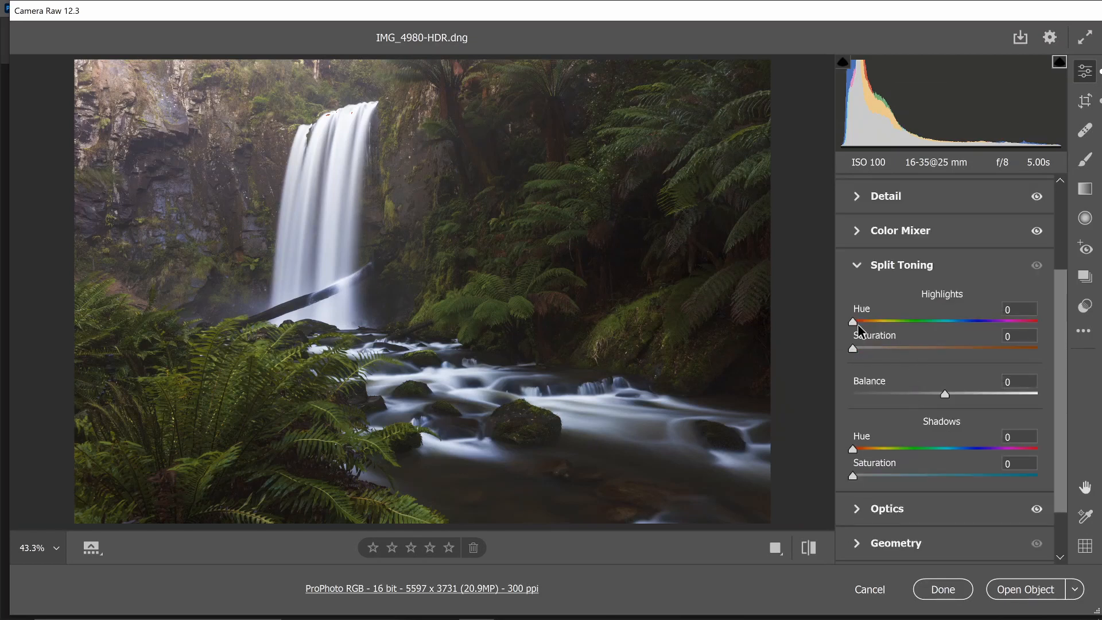
{"action": "left_click_drag", "start_coordinate": [858, 323], "coordinate": [885, 351]}
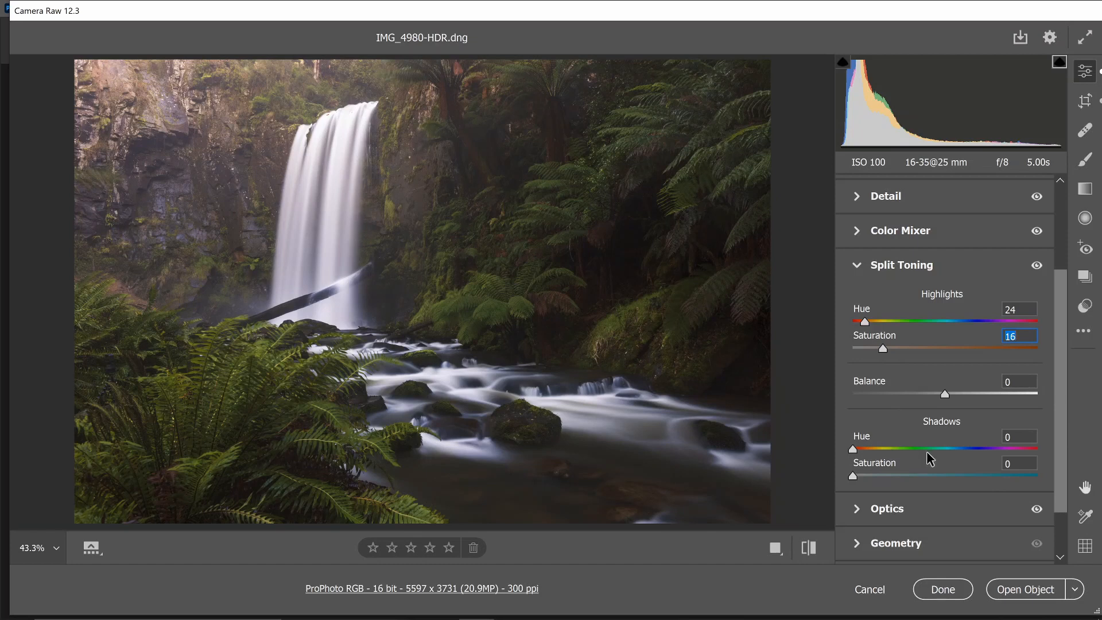
{"action": "left_click_drag", "start_coordinate": [926, 451], "coordinate": [950, 468]}
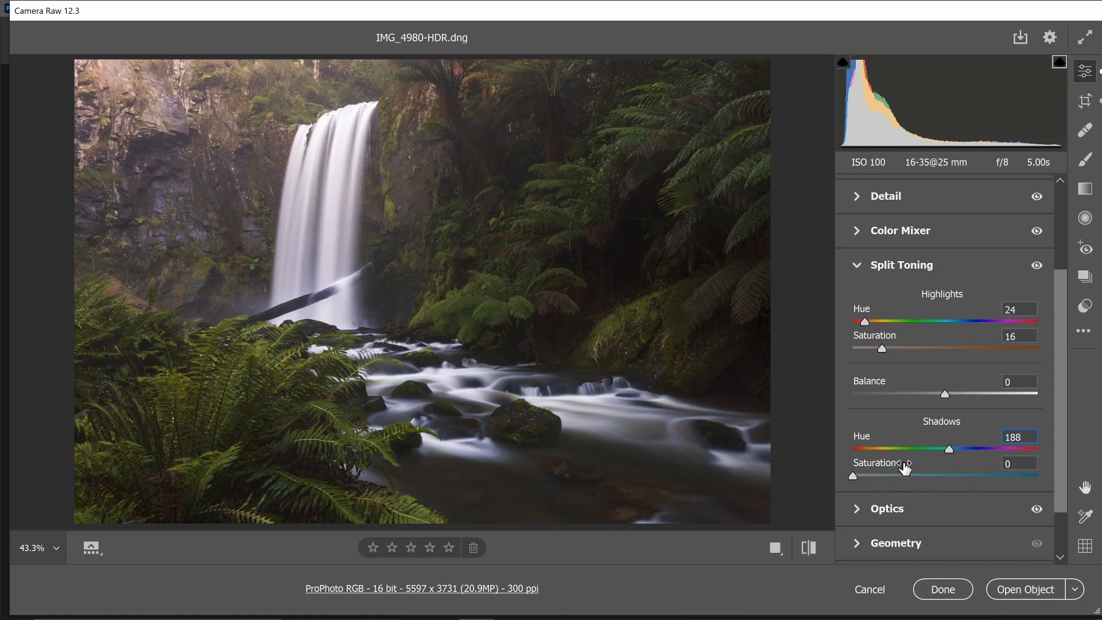
{"action": "left_click_drag", "start_coordinate": [873, 477], "coordinate": [881, 478]}
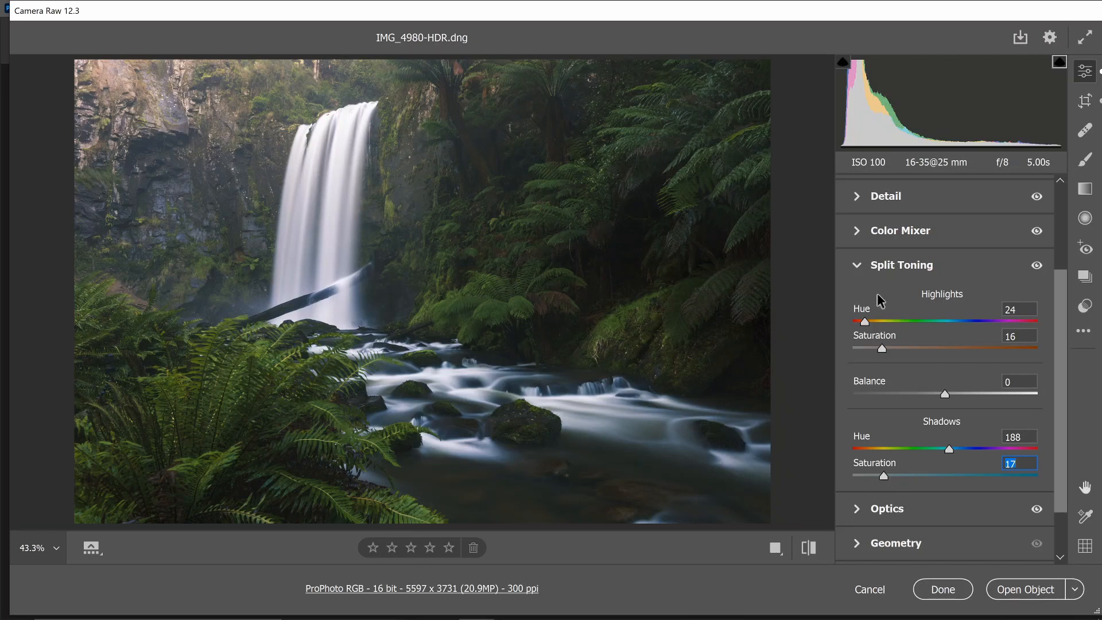
{"action": "left_click", "coordinate": [892, 267]}
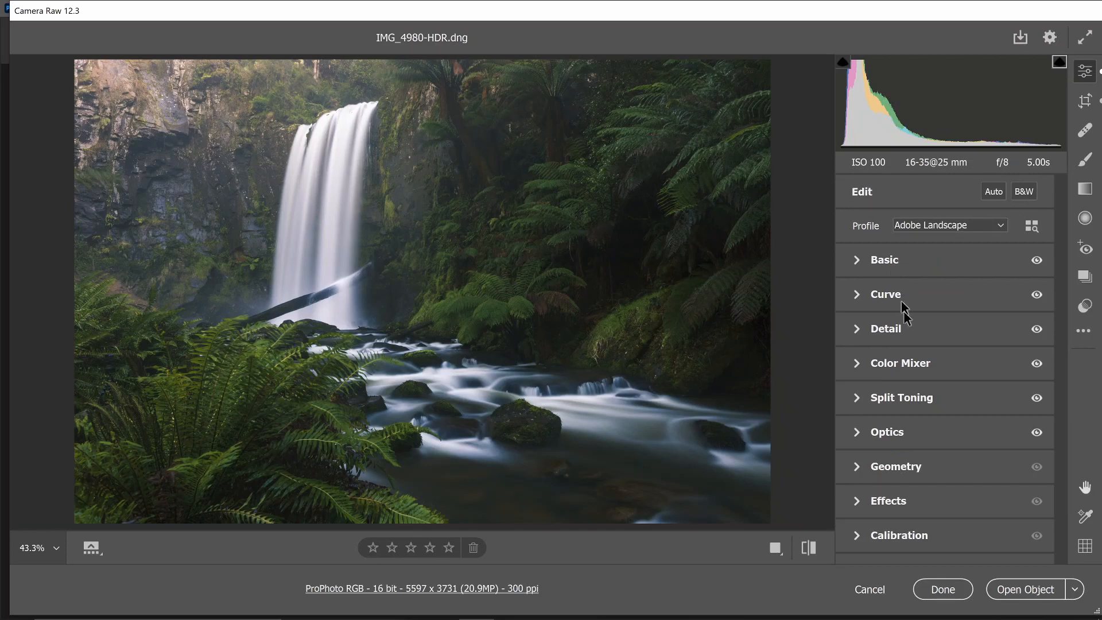
{"action": "left_click", "coordinate": [893, 467]}
{"action": "left_click", "coordinate": [881, 369]}
{"action": "left_click", "coordinate": [897, 505]}
{"action": "left_click", "coordinate": [899, 445]}
Set the Red Primary hue to -70 and saturation to +2 in the Calibration settings
{"action": "left_click", "coordinate": [899, 536]}
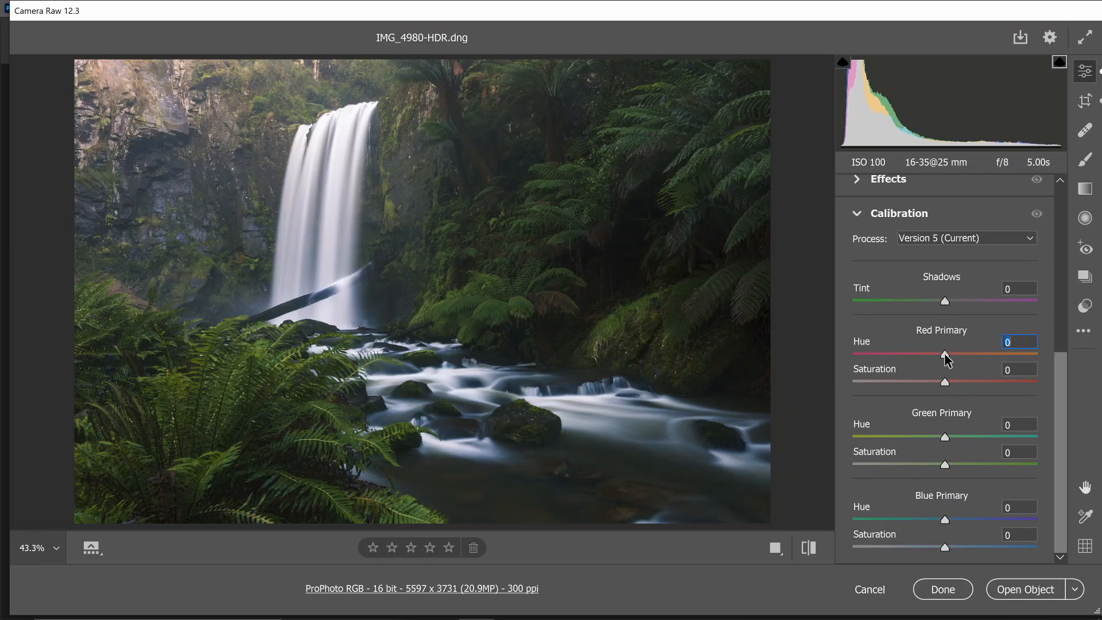
{"action": "left_click_drag", "start_coordinate": [945, 353], "coordinate": [880, 353]}
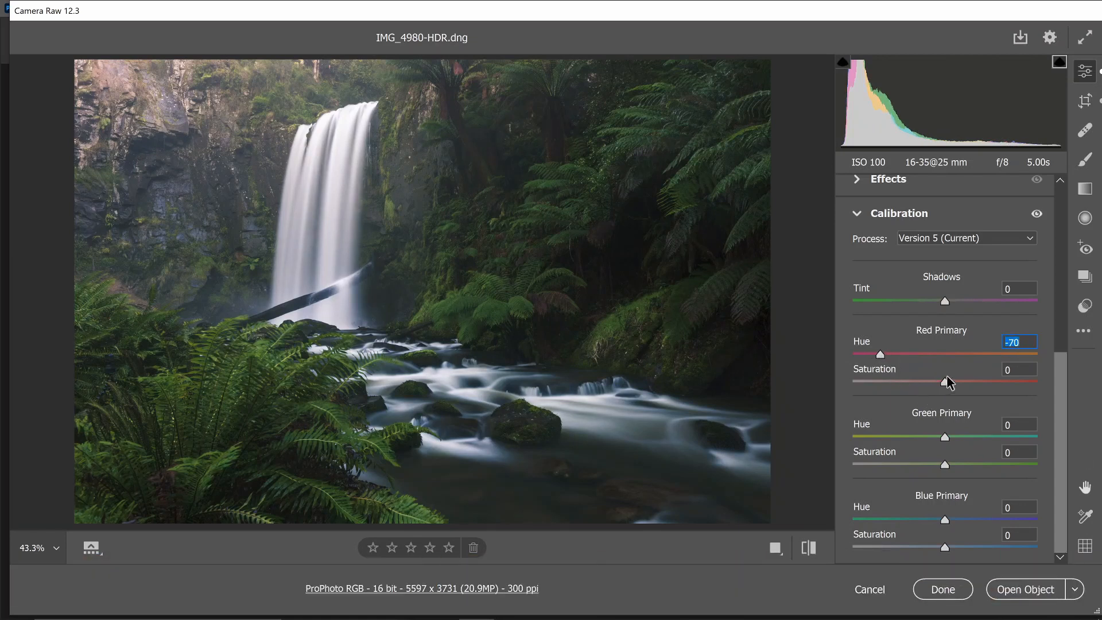
{"action": "key", "text": "Tab"}
{"action": "left_click_drag", "start_coordinate": [946, 386], "coordinate": [948, 386]}
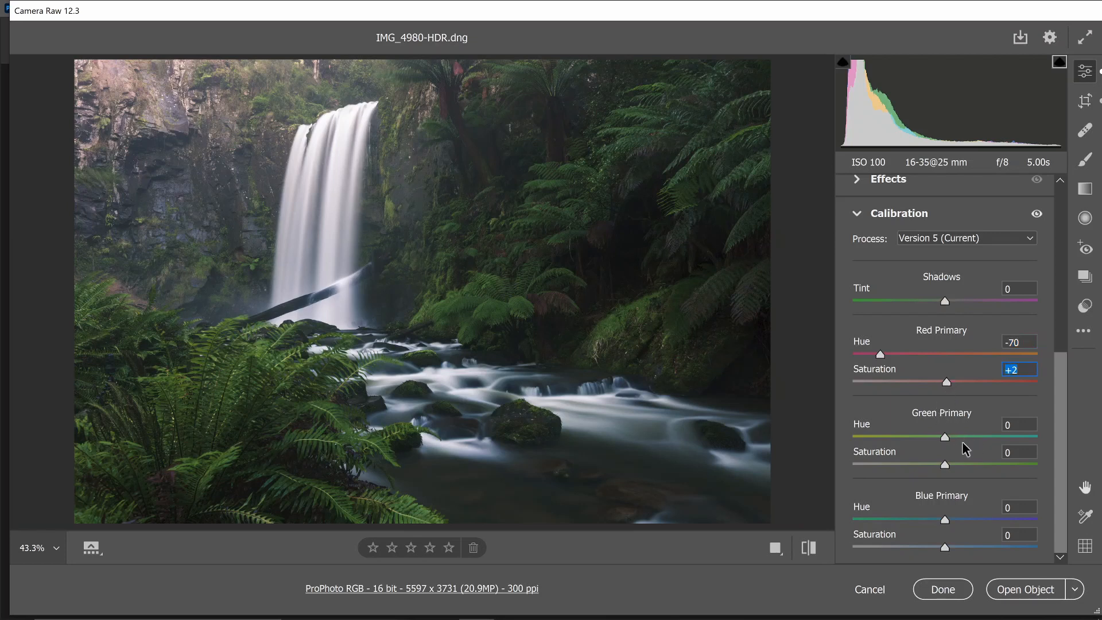
Set the Green Primary to hue +36 and saturation +25, and slightly lower the Blue Primary saturation in Calibration
{"action": "left_click_drag", "start_coordinate": [954, 437], "coordinate": [978, 437]}
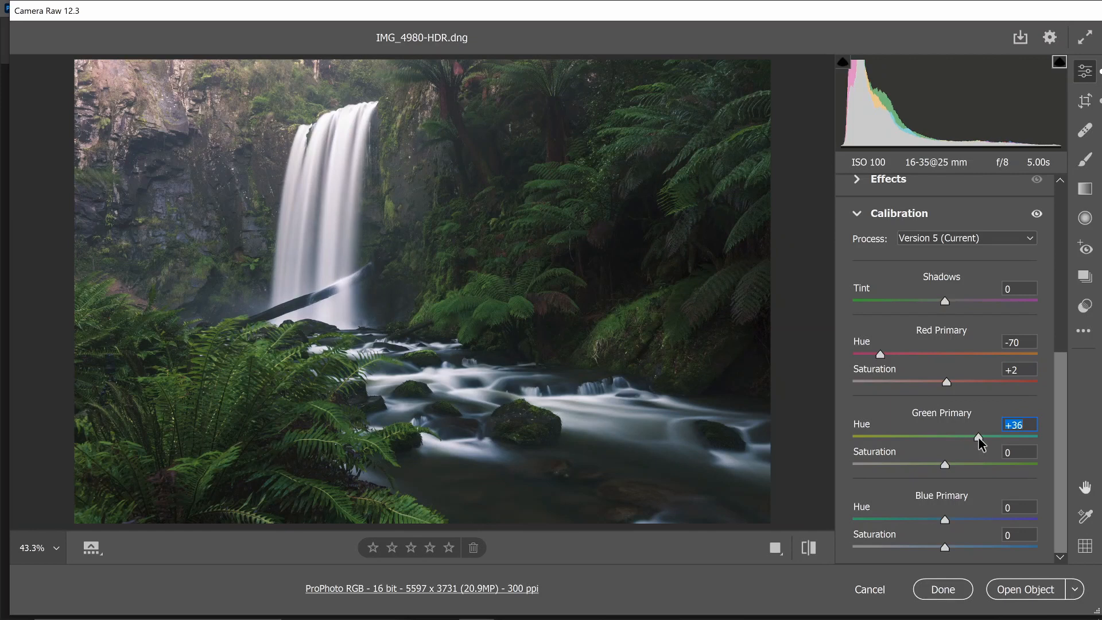
{"action": "left_click", "coordinate": [967, 463]}
{"action": "left_click_drag", "start_coordinate": [945, 546], "coordinate": [942, 546]}
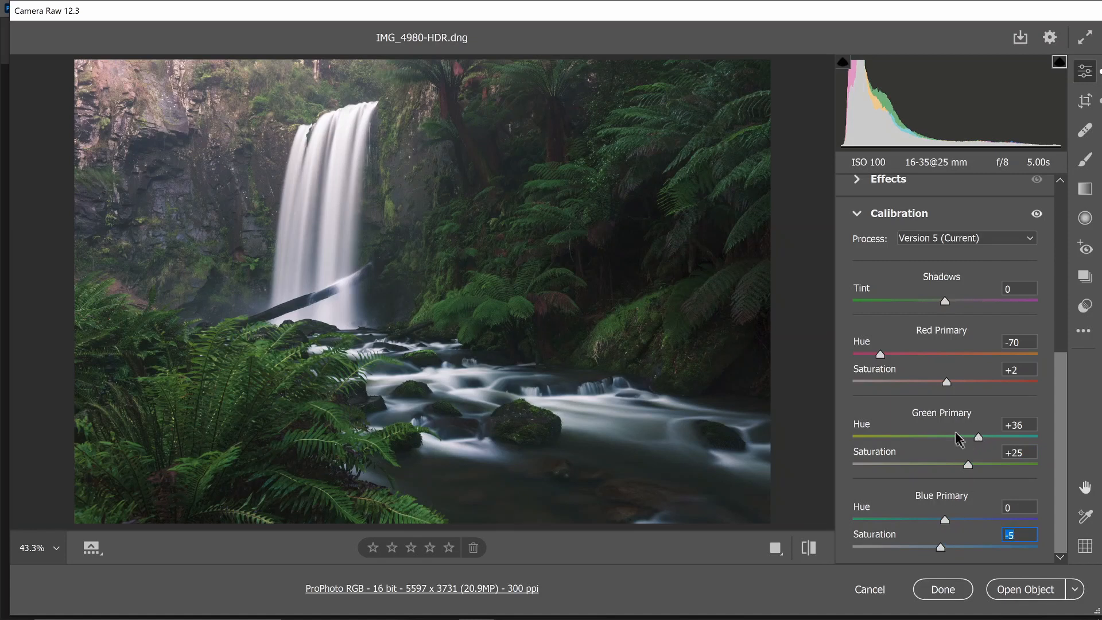
{"action": "left_click", "coordinate": [901, 217]}
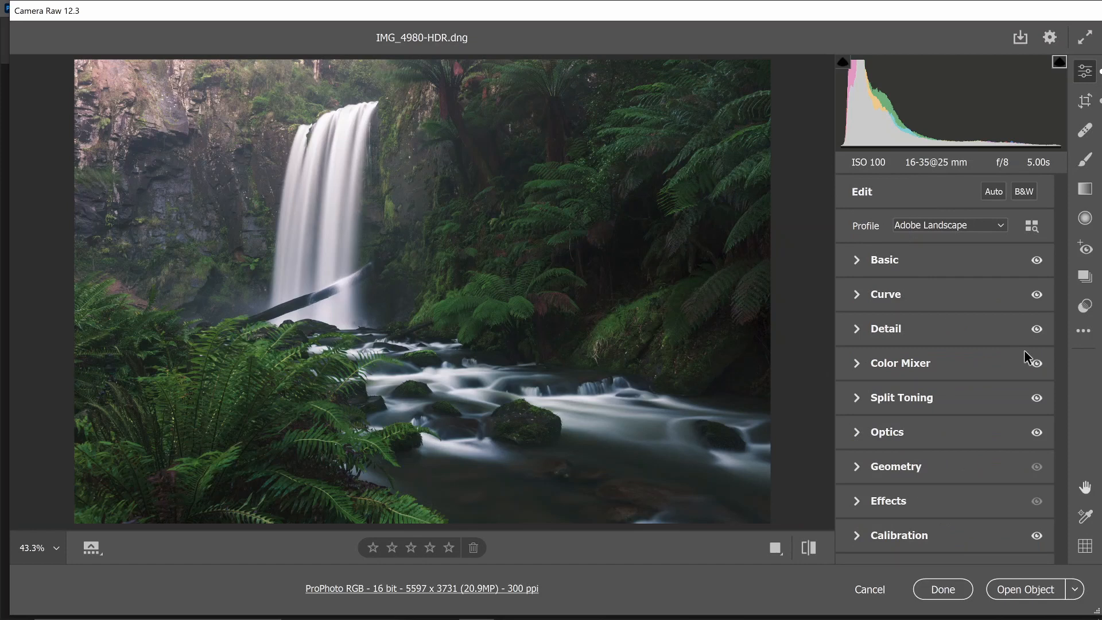
Create a Radial Filter with feather 50 over the waterfall and the stream below it
{"action": "left_click", "coordinate": [1085, 219]}
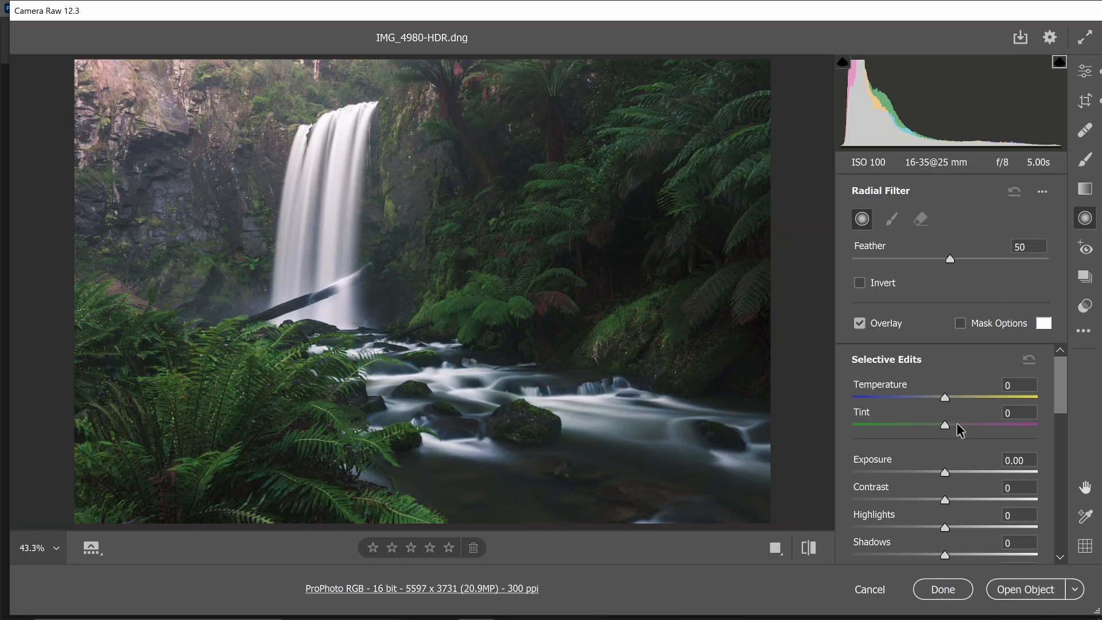
{"action": "scroll", "coordinate": [958, 427], "scroll_direction": "down", "scroll_amount": 4}
{"action": "scroll", "coordinate": [960, 428], "scroll_direction": "down", "scroll_amount": 3}
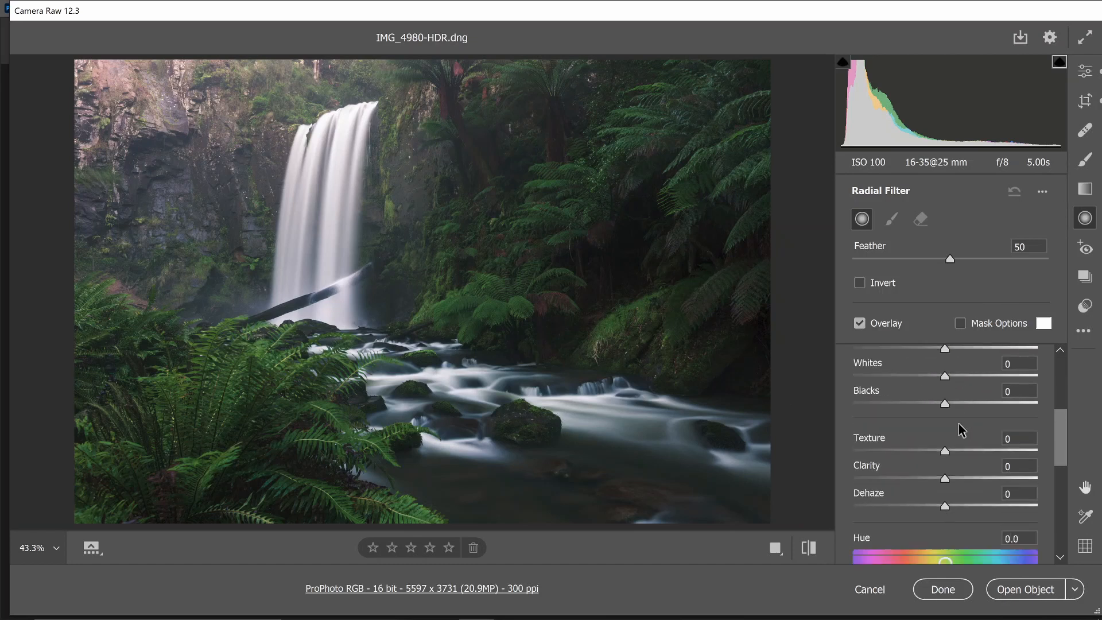
{"action": "scroll", "coordinate": [960, 428], "scroll_direction": "up", "scroll_amount": 7}
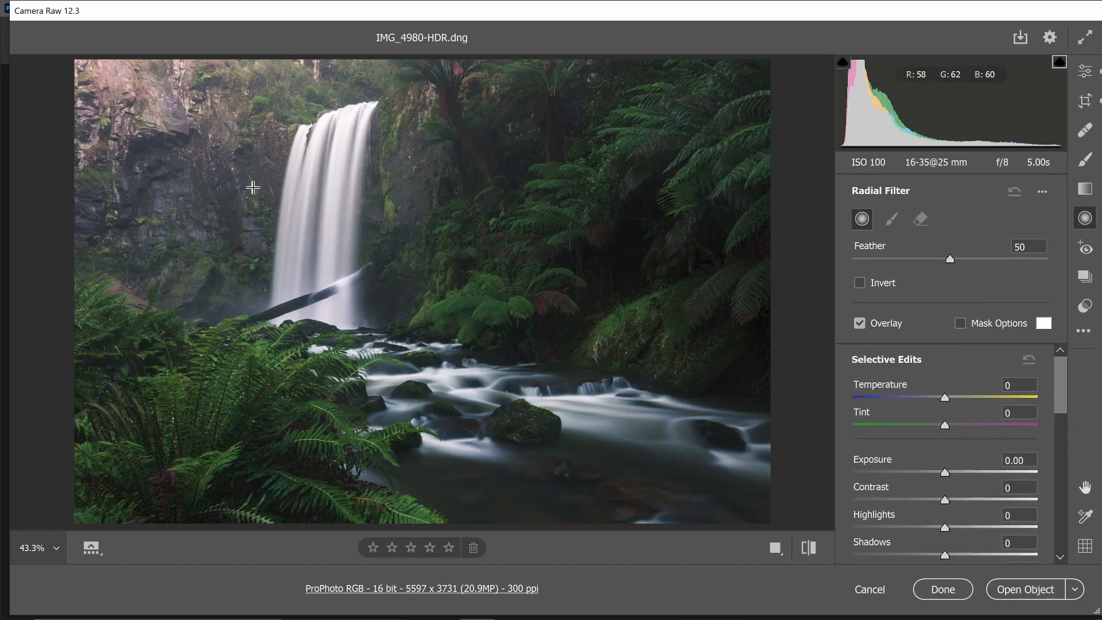
{"action": "left_click_drag", "start_coordinate": [340, 198], "coordinate": [439, 347]}
Rotate, move and enlarge the radial filter into a long diagonal ellipse from the upper-left cliff to the lower-right stream
{"action": "left_click_drag", "start_coordinate": [282, 425], "coordinate": [472, 389]}
{"action": "left_click_drag", "start_coordinate": [373, 196], "coordinate": [290, 179]}
{"action": "left_click_drag", "start_coordinate": [166, 296], "coordinate": [201, 286]}
{"action": "left_click_drag", "start_coordinate": [423, 322], "coordinate": [630, 459]}
{"action": "left_click_drag", "start_coordinate": [425, 303], "coordinate": [541, 397]}
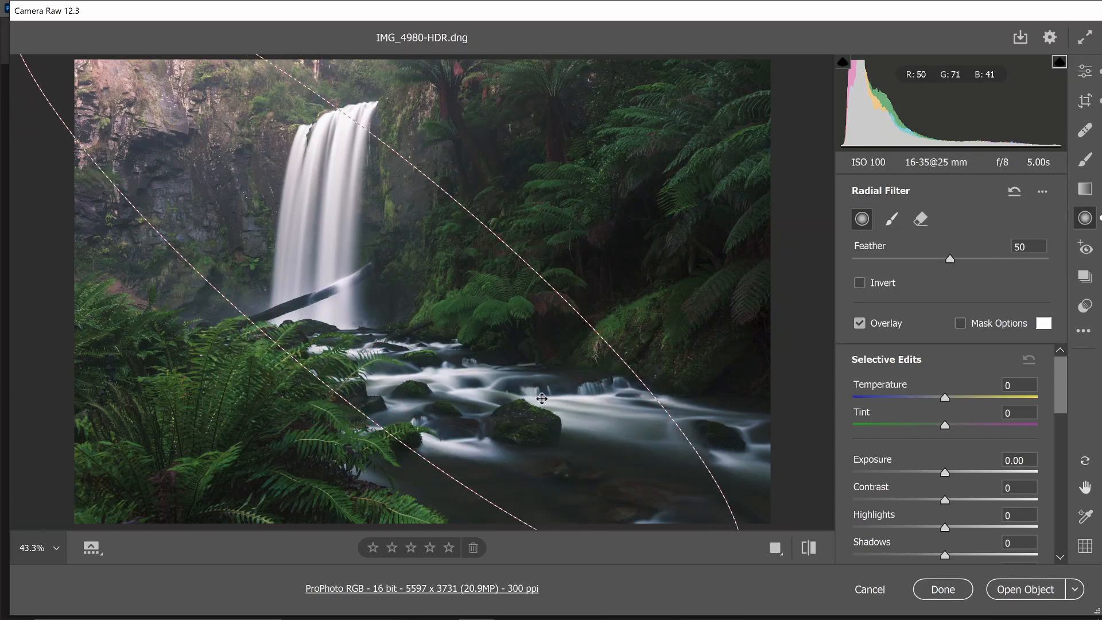
{"action": "left_click_drag", "start_coordinate": [313, 372], "coordinate": [315, 375]}
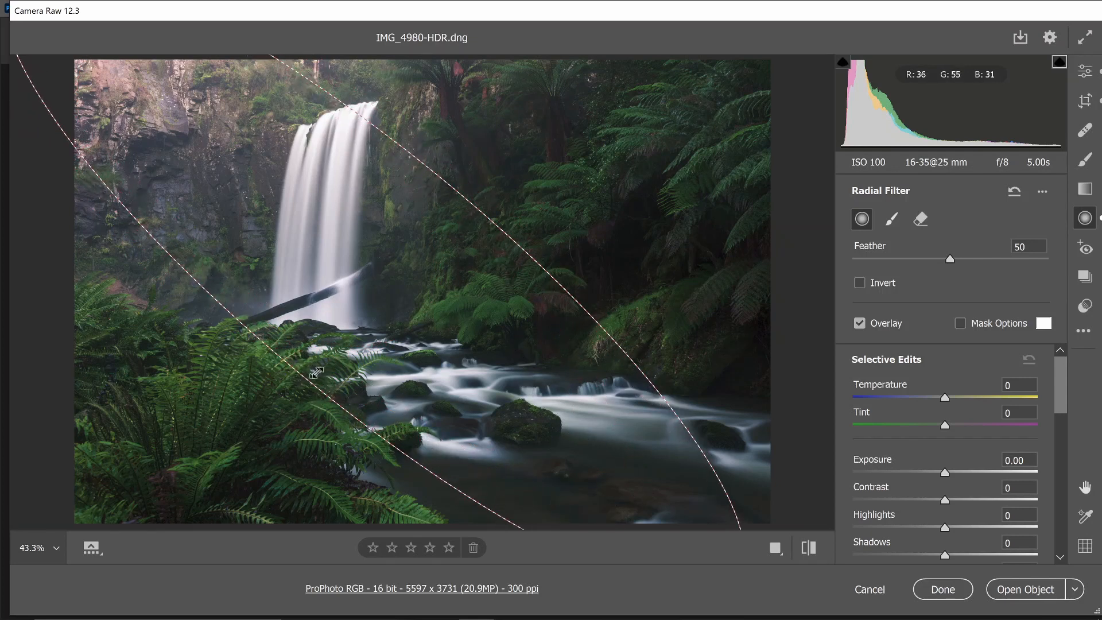
{"action": "left_click_drag", "start_coordinate": [454, 422], "coordinate": [473, 423]}
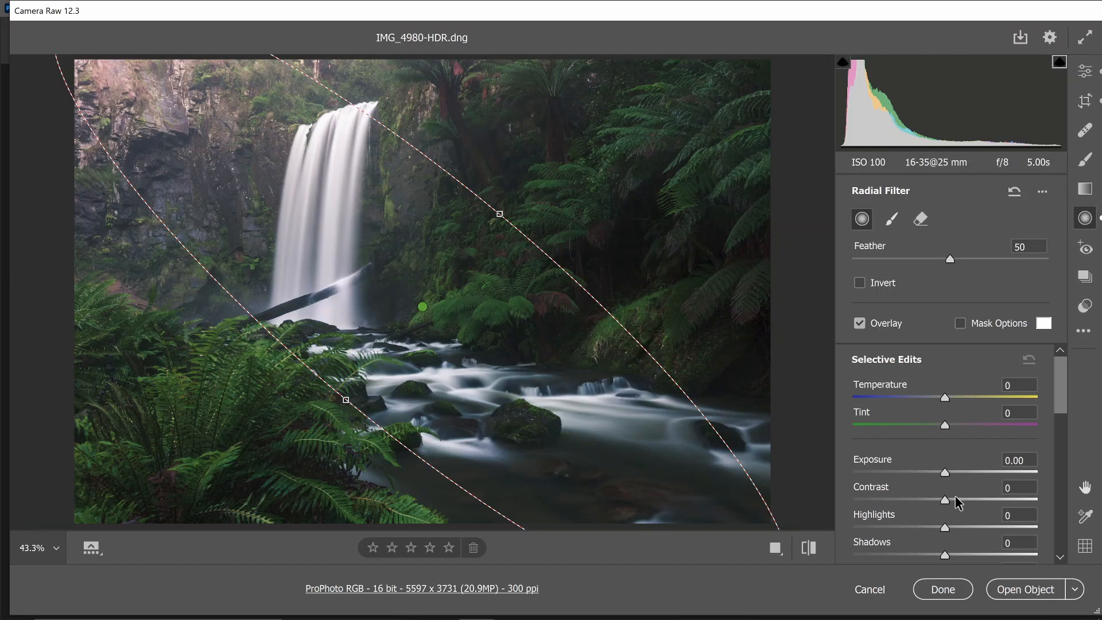
Slightly raise the radial filter's Contrast and set its Dehaze to +11
{"action": "left_click_drag", "start_coordinate": [945, 501], "coordinate": [962, 505]}
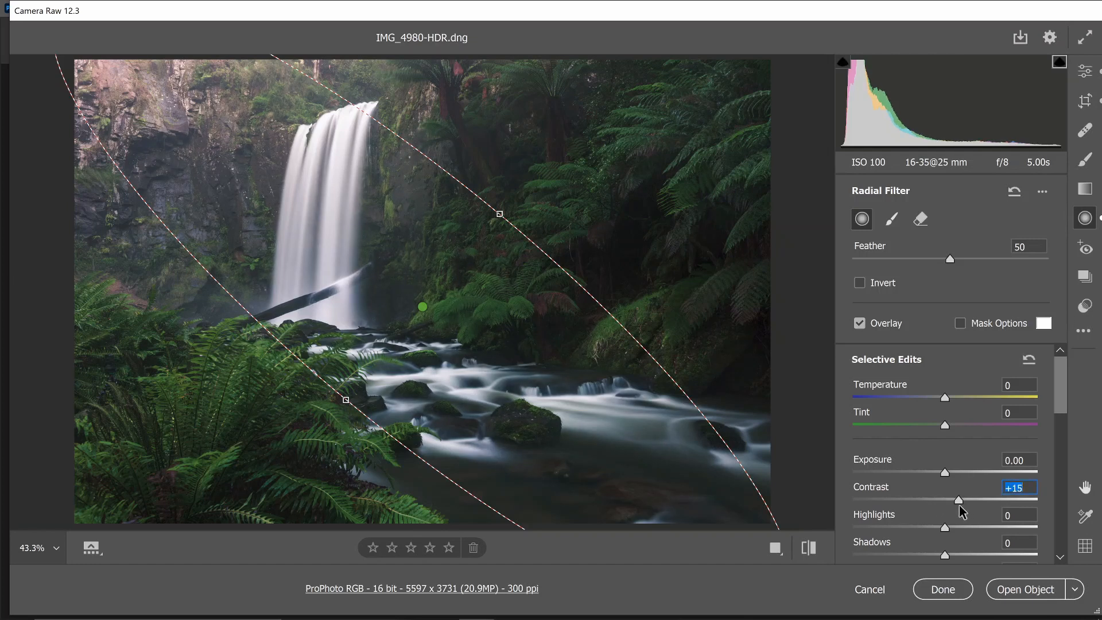
{"action": "scroll", "coordinate": [960, 505], "scroll_direction": "down", "scroll_amount": 5}
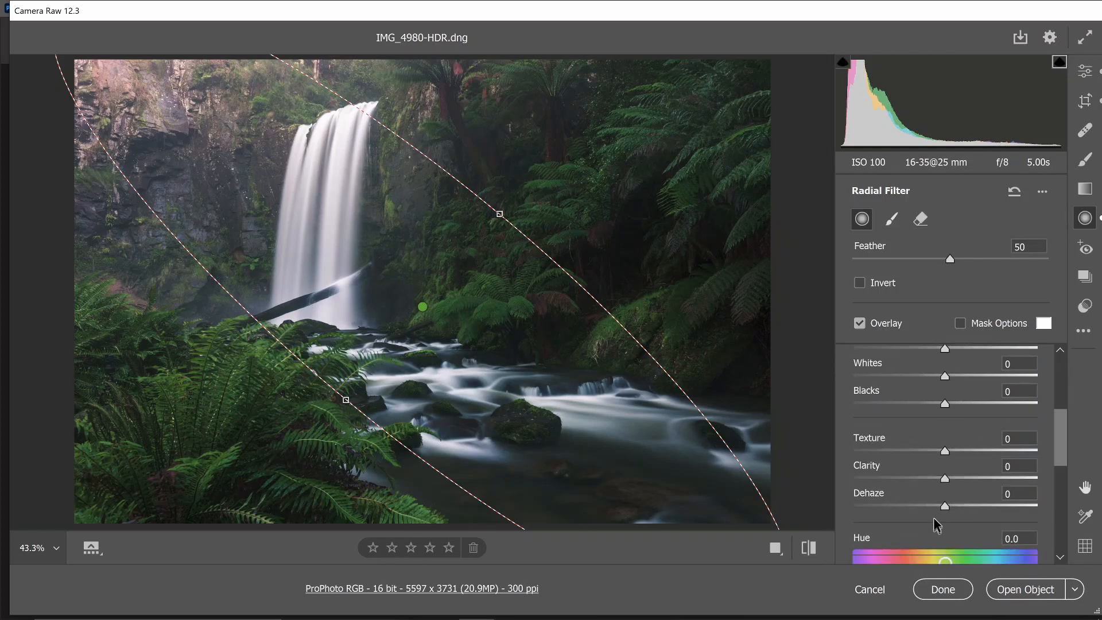
{"action": "left_click_drag", "start_coordinate": [944, 504], "coordinate": [955, 509]}
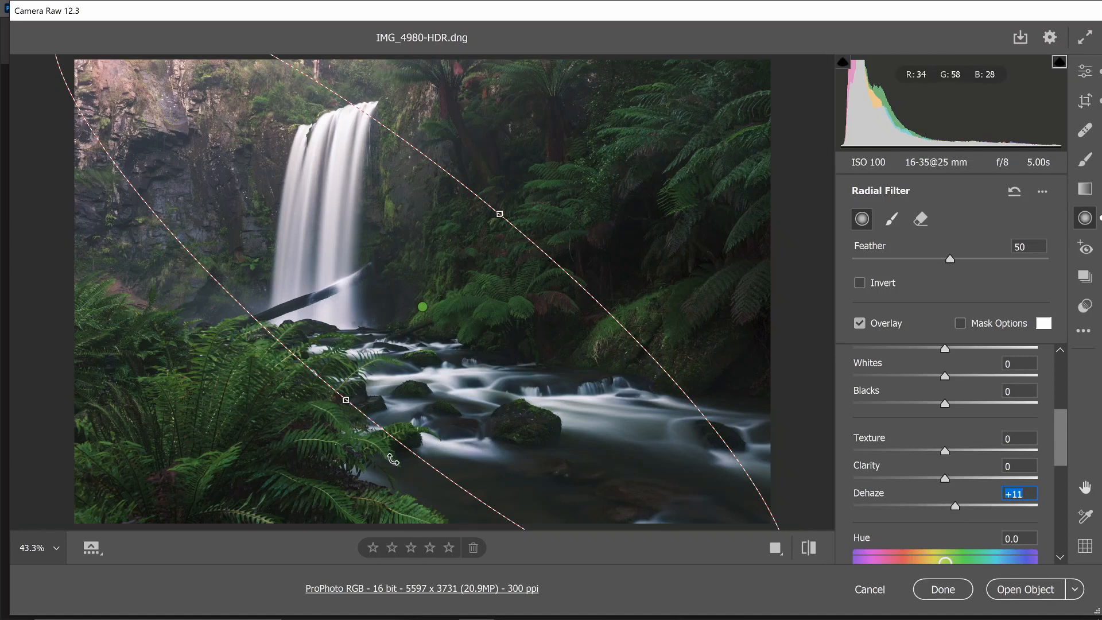
Rotate the radial filter to a flatter diagonal and fine-tune its position along the waterfall and stream
{"action": "left_click_drag", "start_coordinate": [395, 460], "coordinate": [422, 468]}
{"action": "left_click_drag", "start_coordinate": [474, 205], "coordinate": [500, 214]}
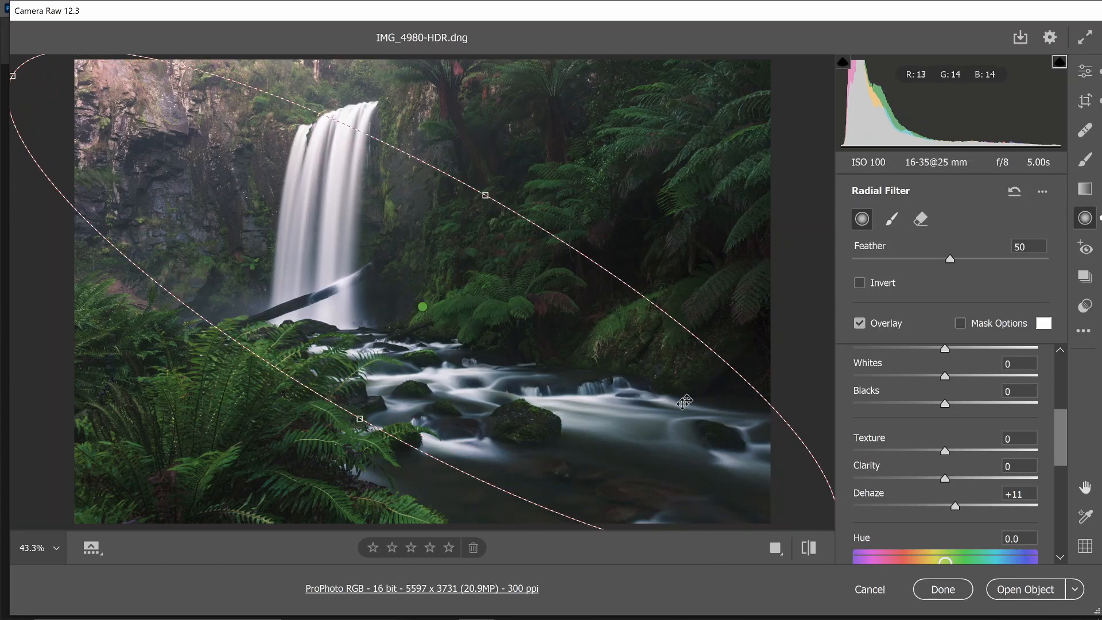
{"action": "left_click_drag", "start_coordinate": [654, 427], "coordinate": [655, 427]}
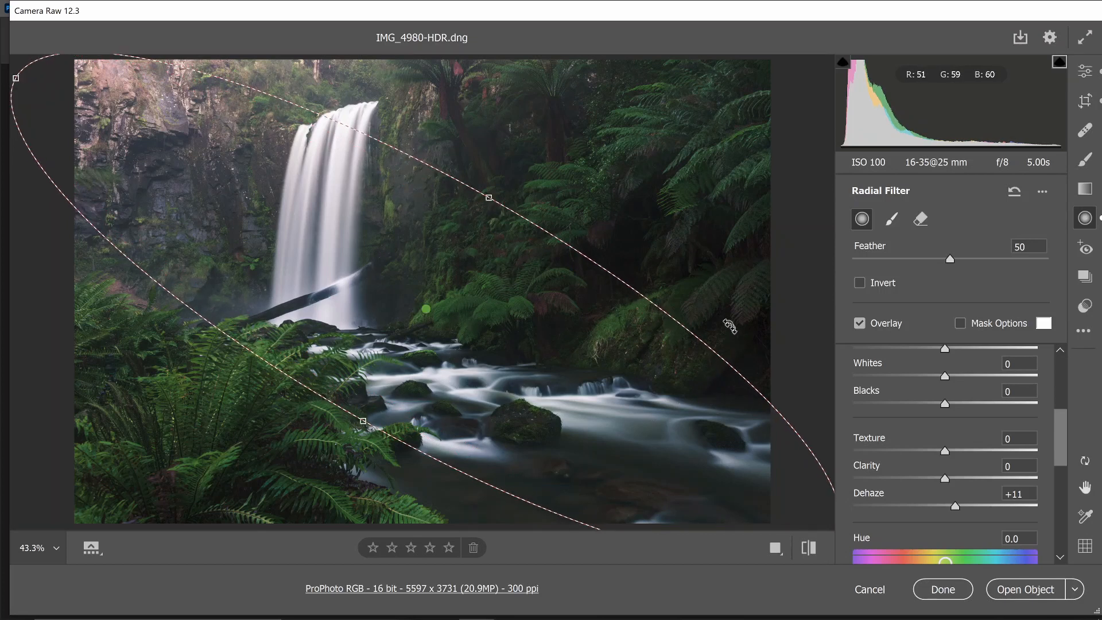
{"action": "left_click_drag", "start_coordinate": [733, 327], "coordinate": [734, 328]}
{"action": "left_click_drag", "start_coordinate": [692, 387], "coordinate": [687, 396]}
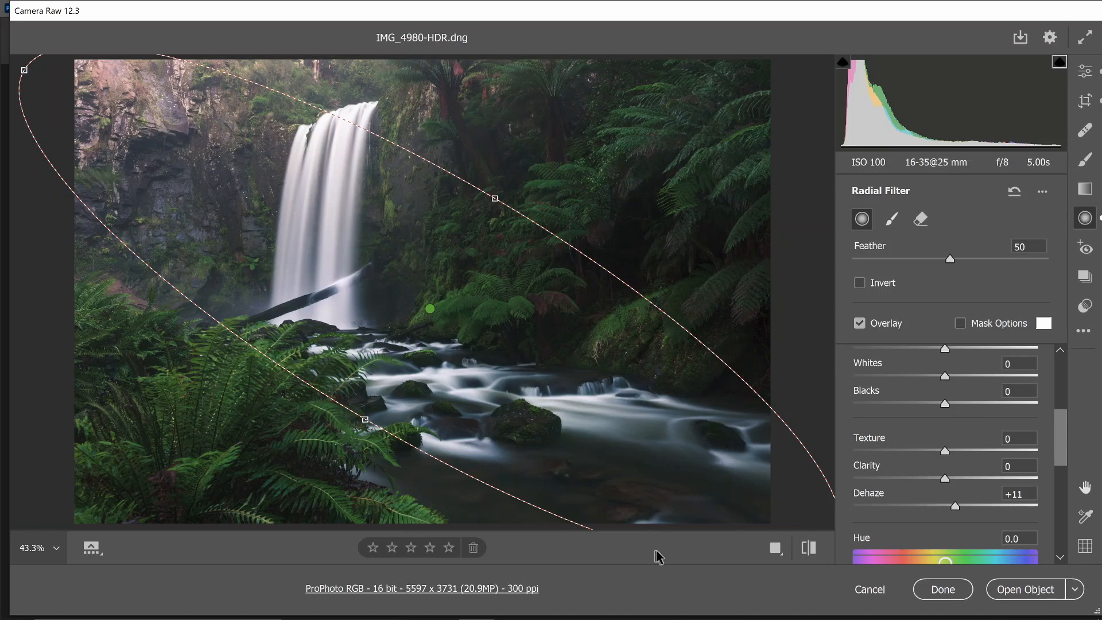
Return to the main raw edit settings and open the developed photo in Photoshop as a smart object
{"action": "left_click", "coordinate": [1085, 71]}
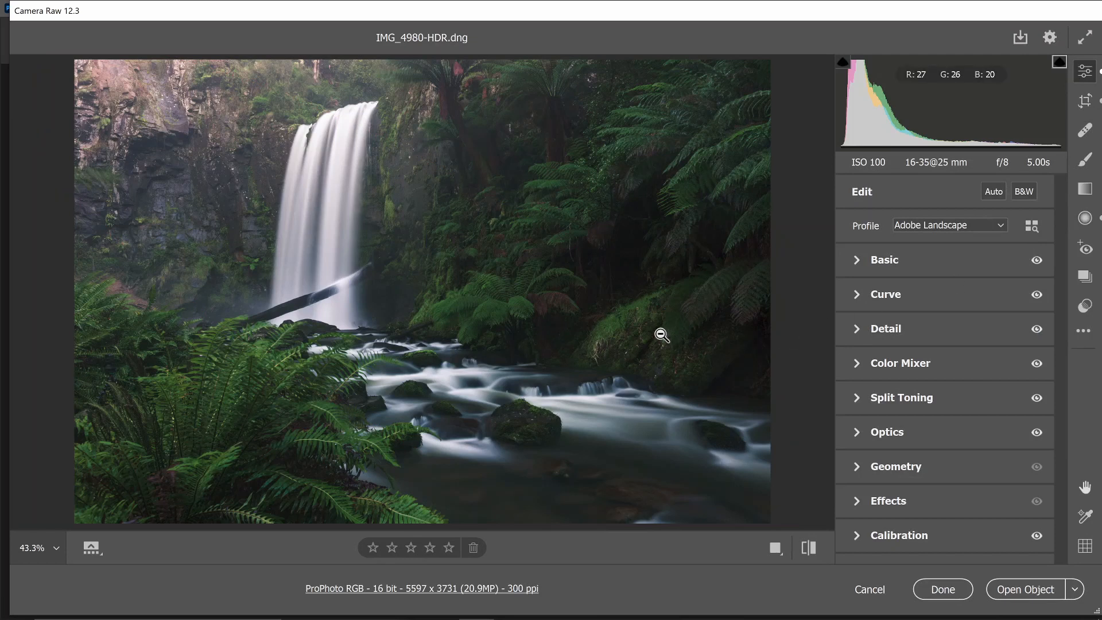
{"action": "left_click", "coordinate": [1026, 592]}
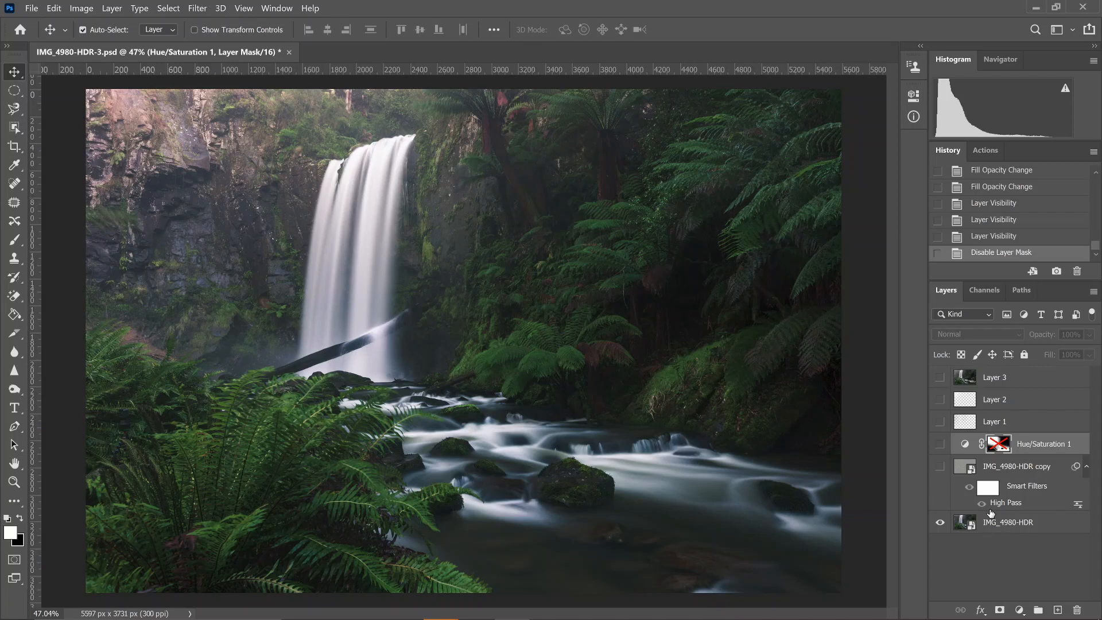
Show the High Pass copy layer, compare its effect at 100% fill, and reduce its fill to 49%
{"action": "left_click", "coordinate": [940, 467]}
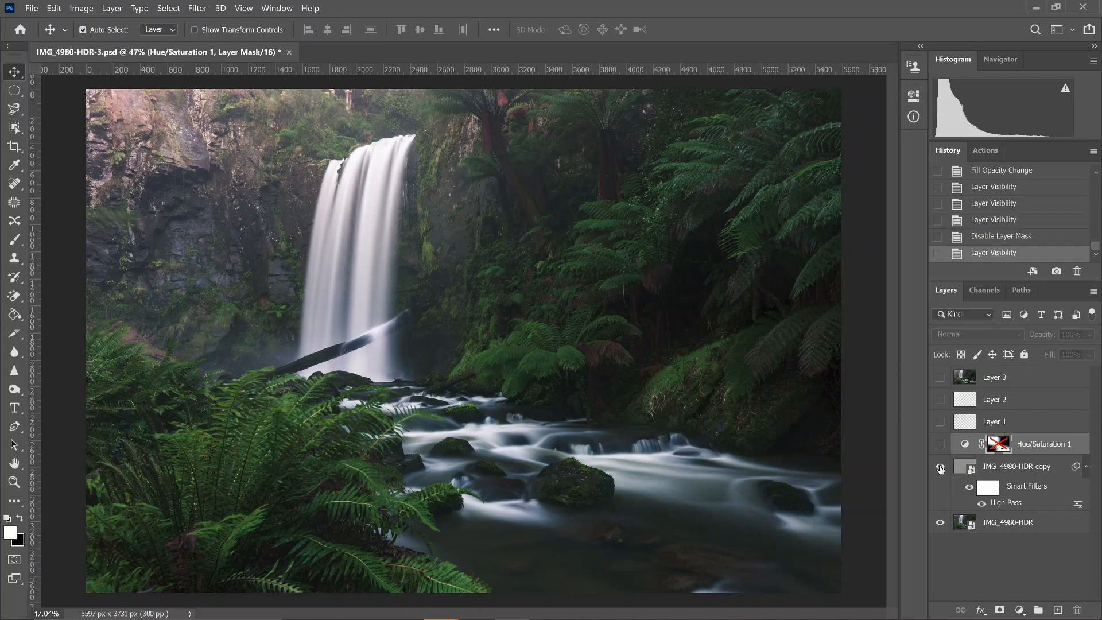
{"action": "left_click", "coordinate": [1028, 471]}
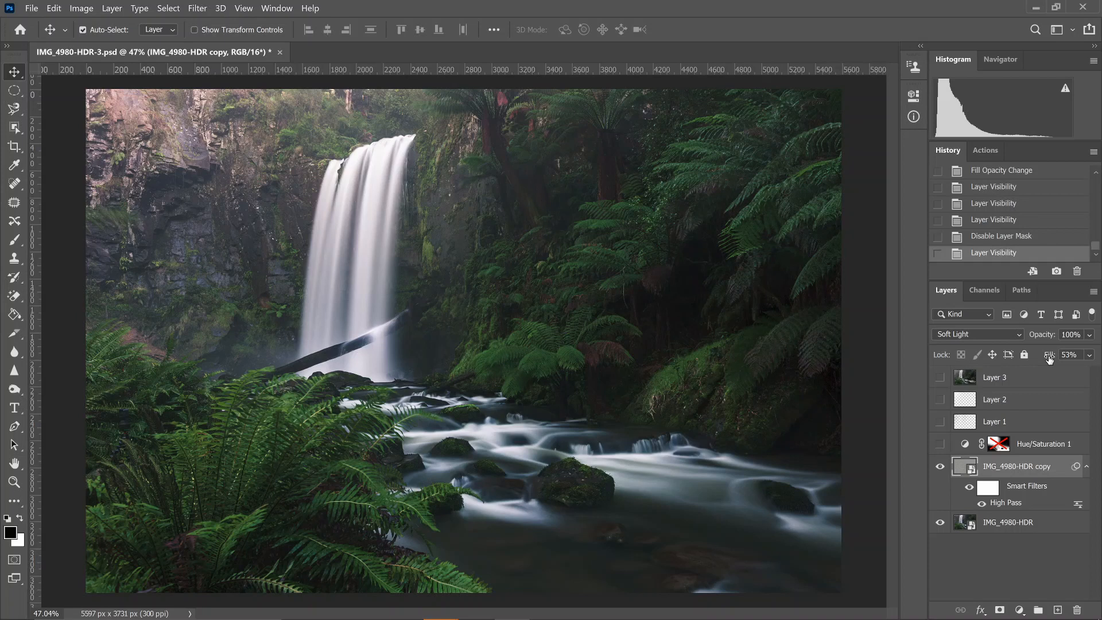
{"action": "left_click_drag", "start_coordinate": [1049, 358], "coordinate": [1094, 365]}
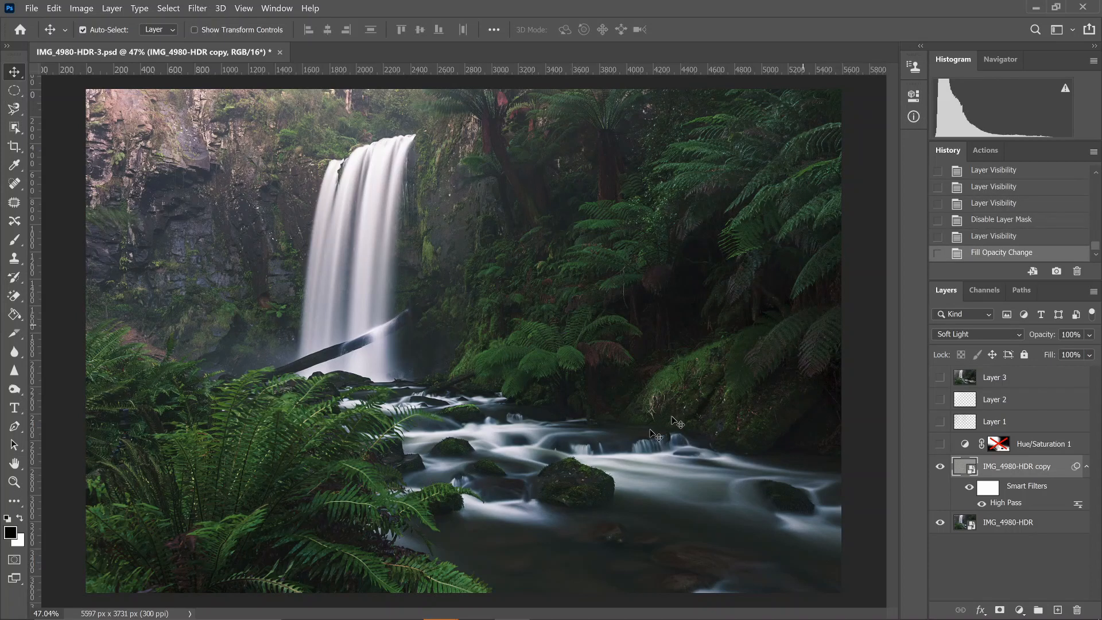
{"action": "left_click", "coordinate": [941, 467]}
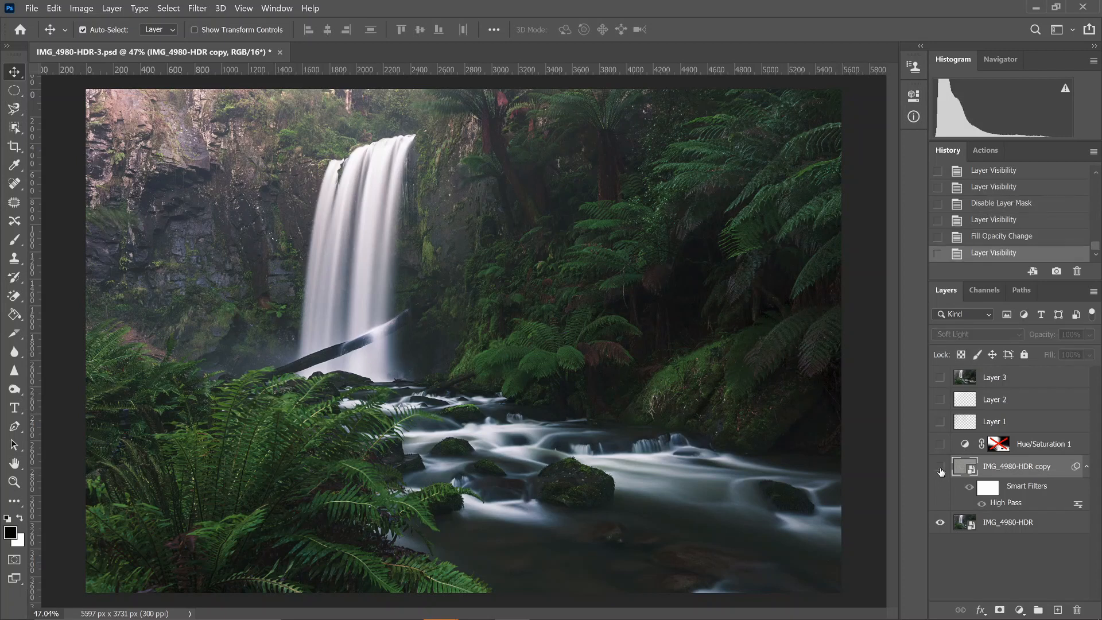
{"action": "left_click", "coordinate": [940, 467]}
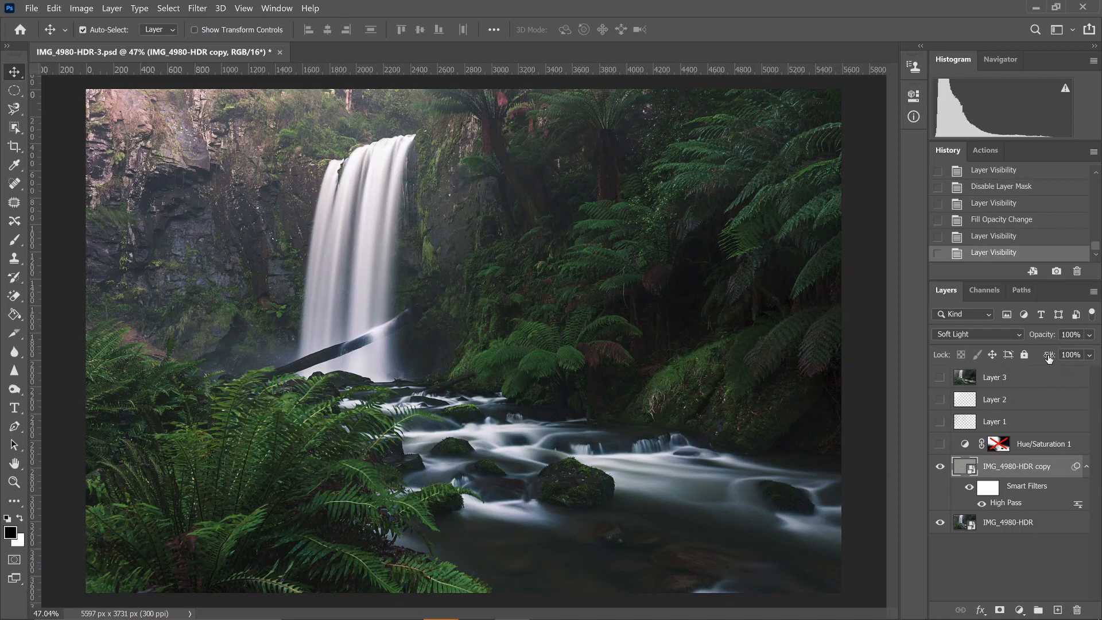
{"action": "left_click_drag", "start_coordinate": [1049, 357], "coordinate": [1012, 360]}
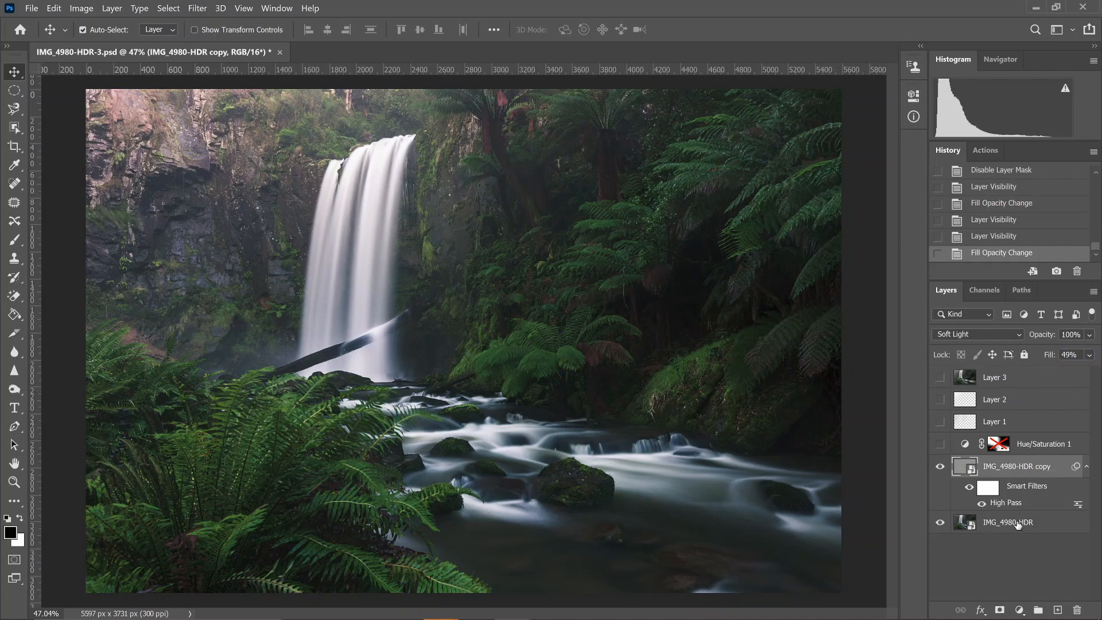
Try a Hue/Saturation adjustment layer with saturation +47 above the High Pass copy, and delete that layer
{"action": "left_click", "coordinate": [1020, 610]}
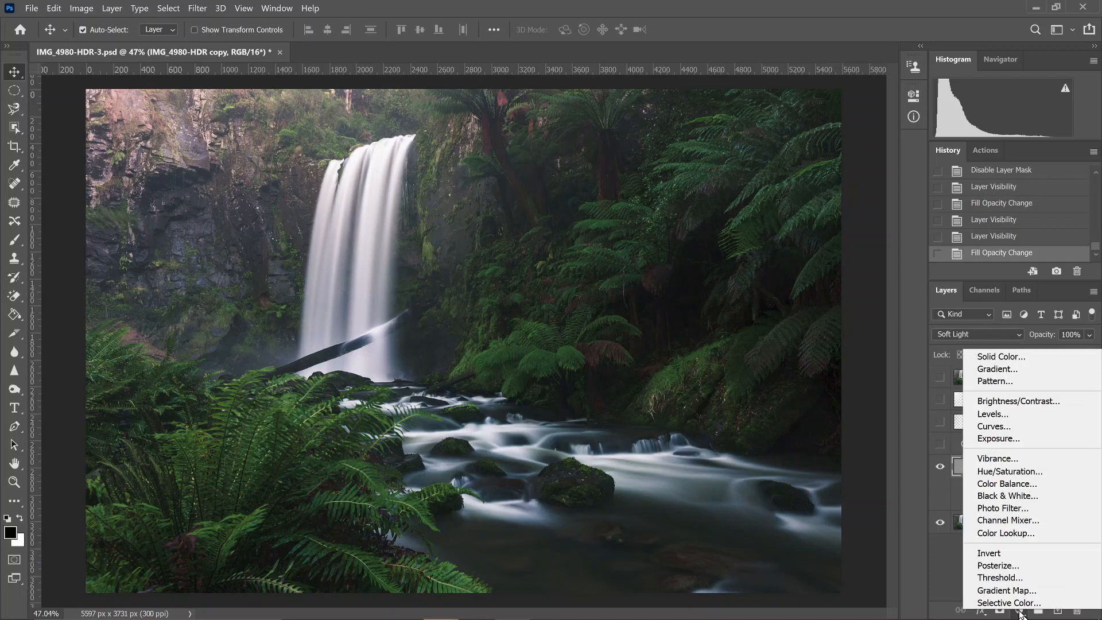
{"action": "left_click", "coordinate": [1013, 473]}
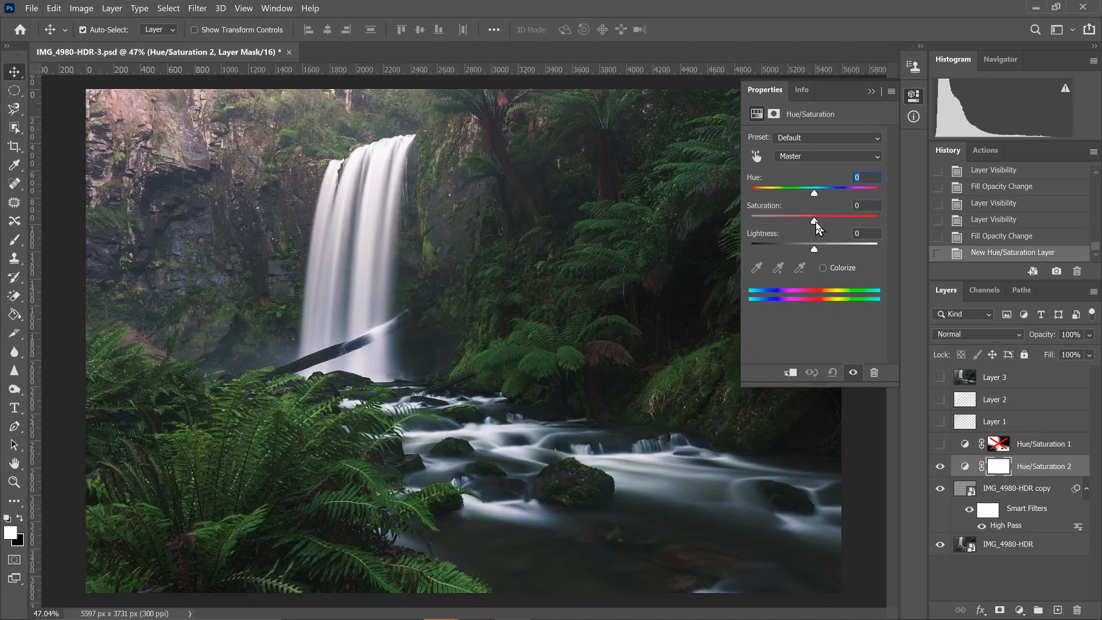
{"action": "left_click_drag", "start_coordinate": [816, 223], "coordinate": [843, 222]}
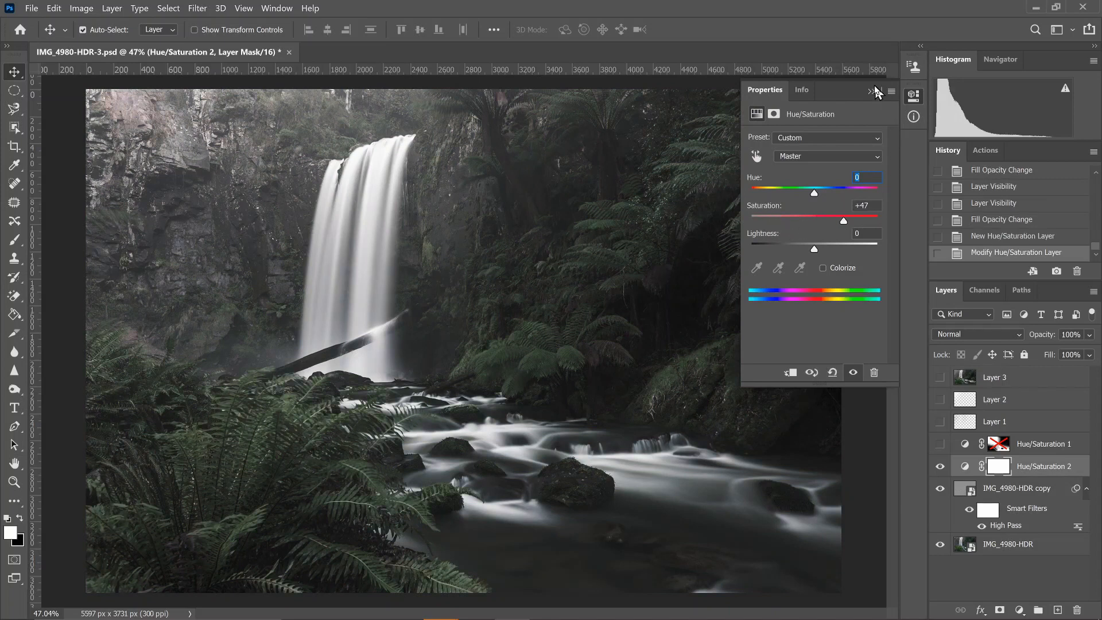
{"action": "left_click_drag", "start_coordinate": [1010, 458], "coordinate": [1078, 609]}
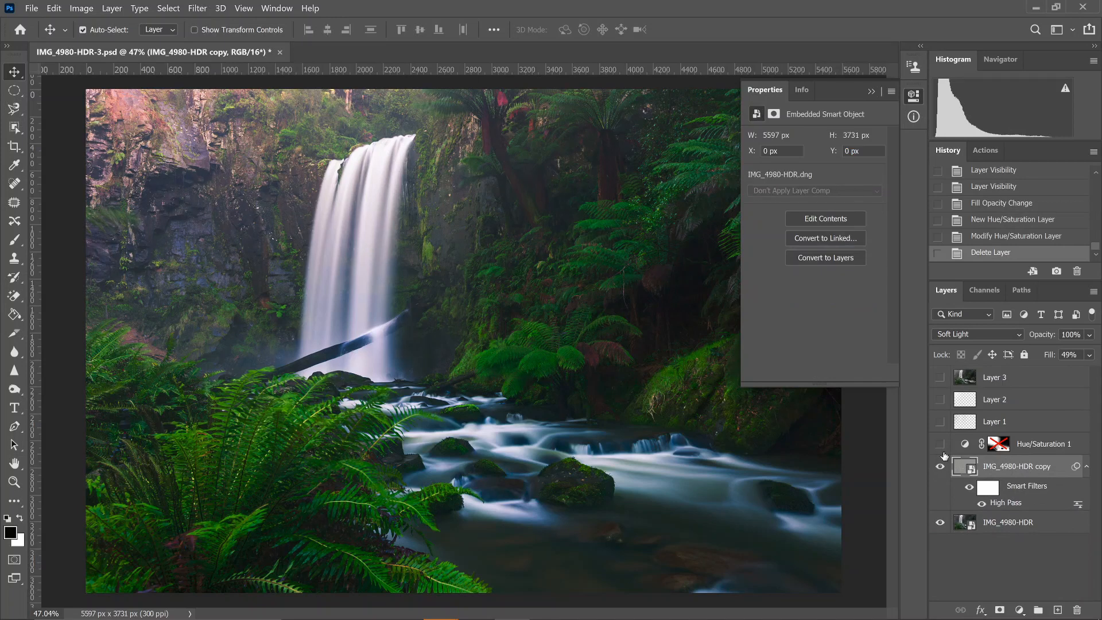
Show the Hue/Saturation 1 layer, inspect its adjustment settings, and enable its layer mask
{"action": "left_click", "coordinate": [940, 444]}
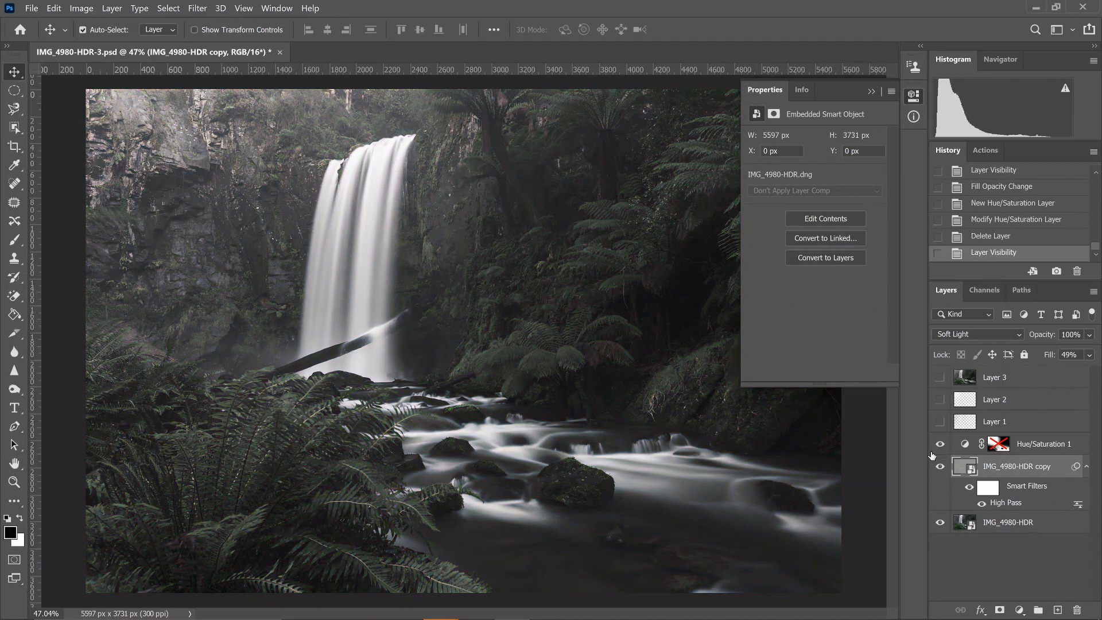
{"action": "left_click", "coordinate": [1039, 456]}
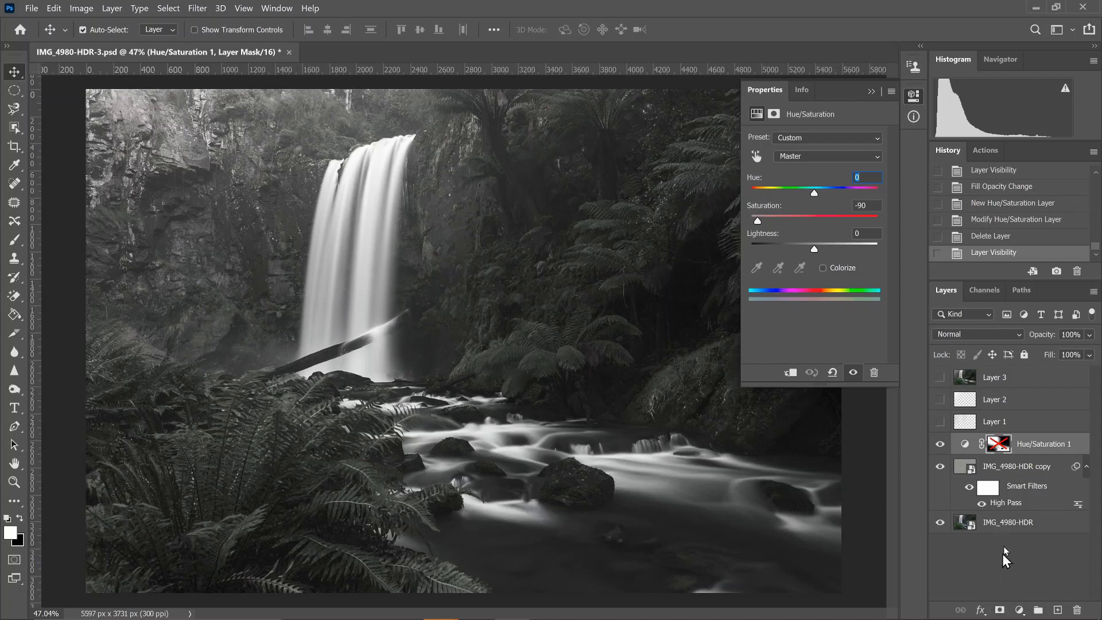
{"action": "right_click", "coordinate": [997, 454]}
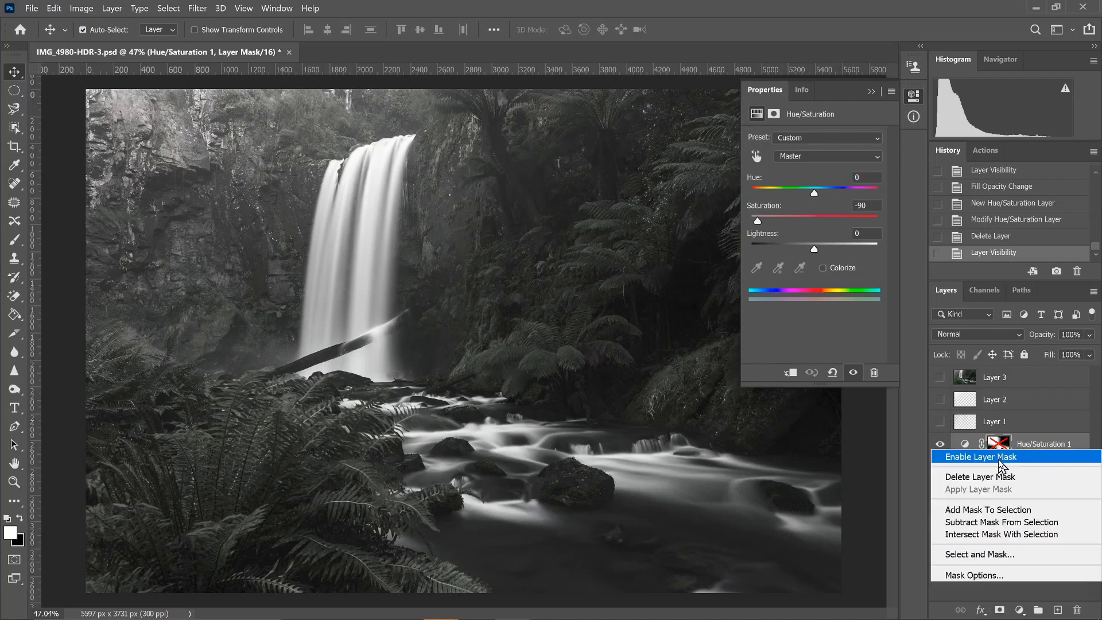
{"action": "left_click", "coordinate": [975, 597]}
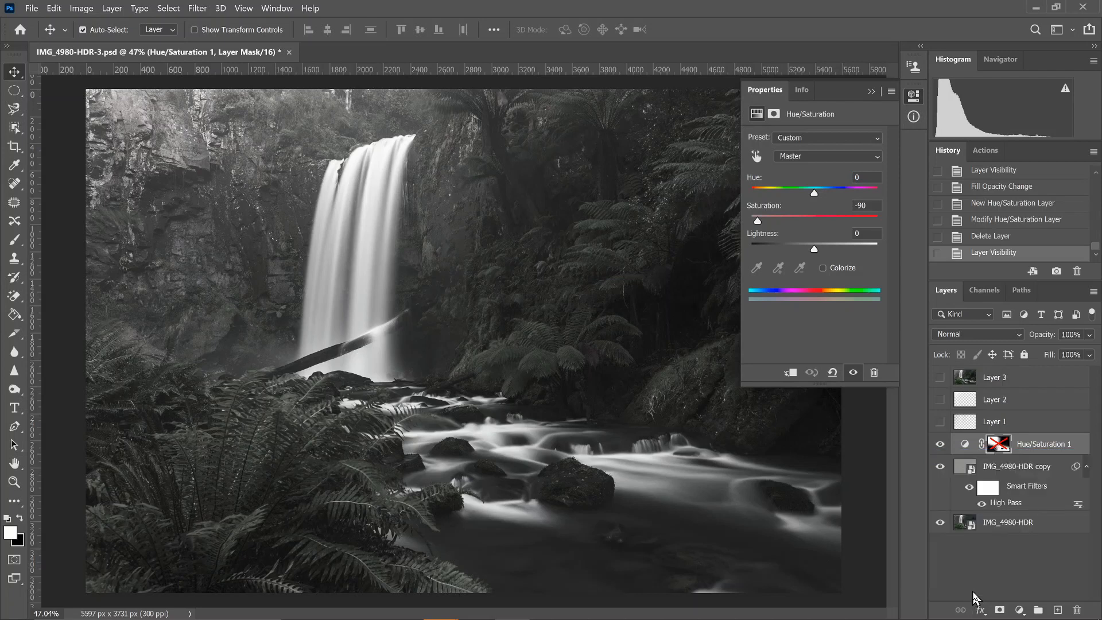
{"action": "left_click", "coordinate": [872, 91]}
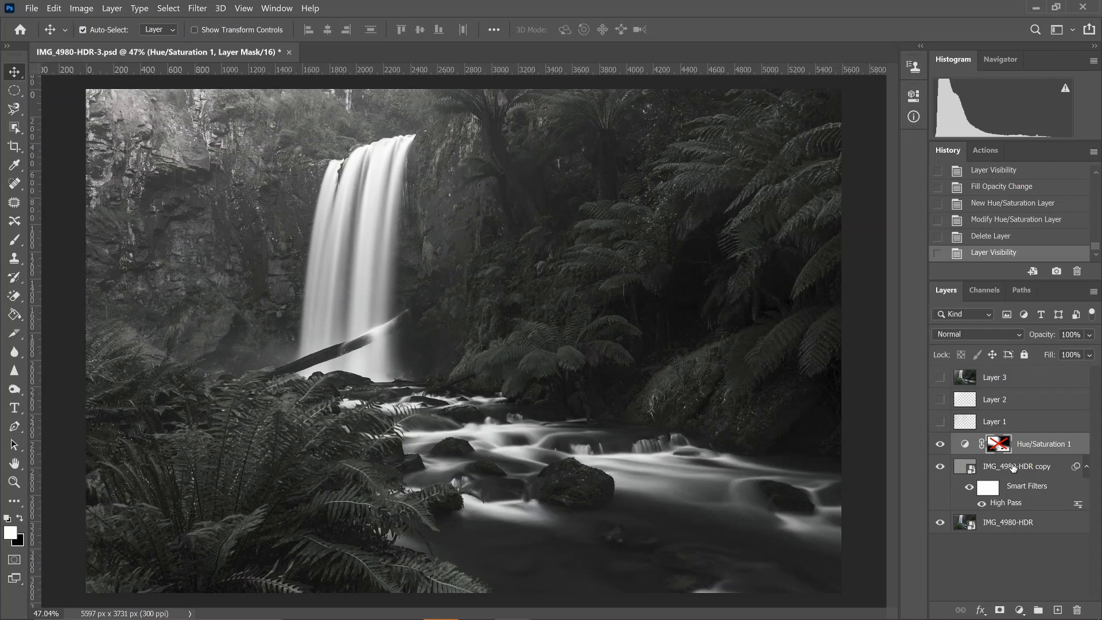
{"action": "left_click", "coordinate": [999, 444], "text": "shift"}
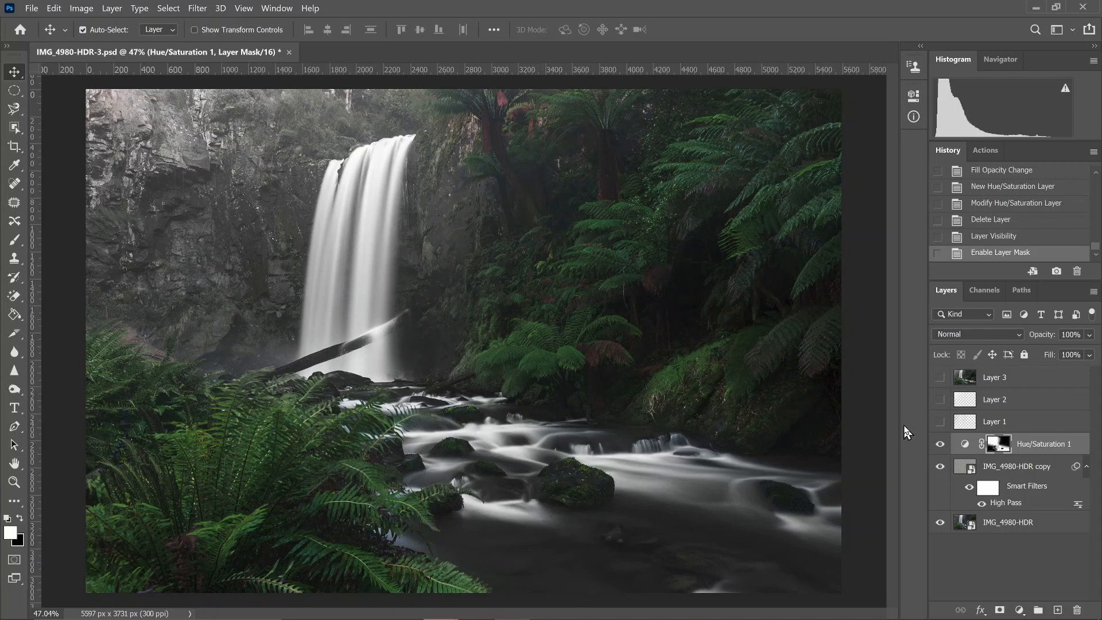
Show Layer 1 above the Hue/Saturation adjustment, comparing the photo with and without it
{"action": "left_click", "coordinate": [940, 422]}
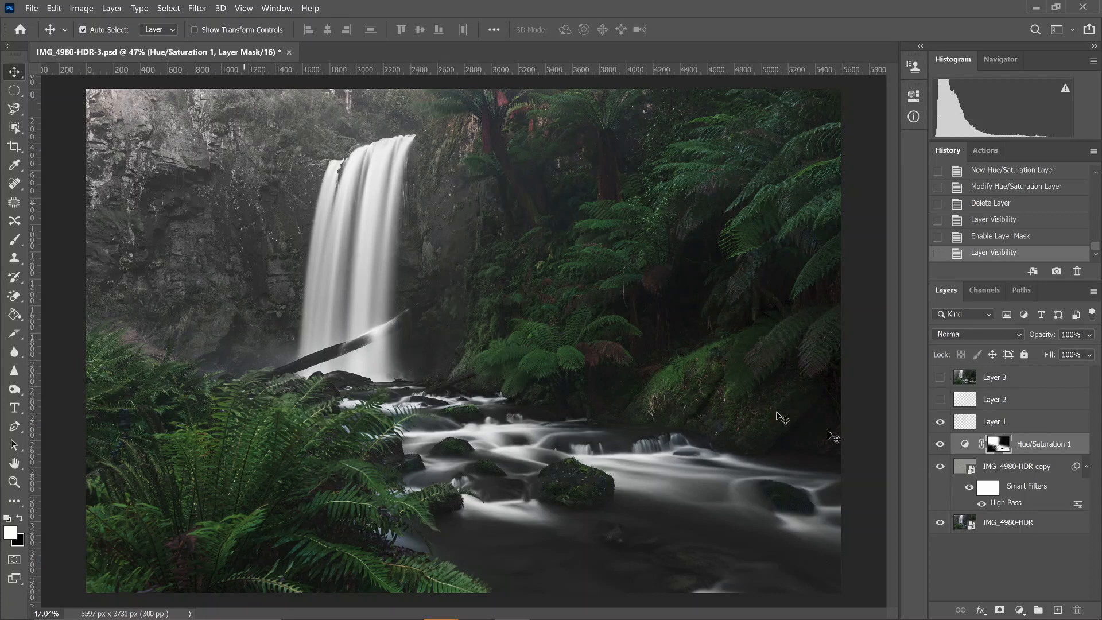
{"action": "left_click", "coordinate": [940, 422]}
{"action": "left_click", "coordinate": [938, 426]}
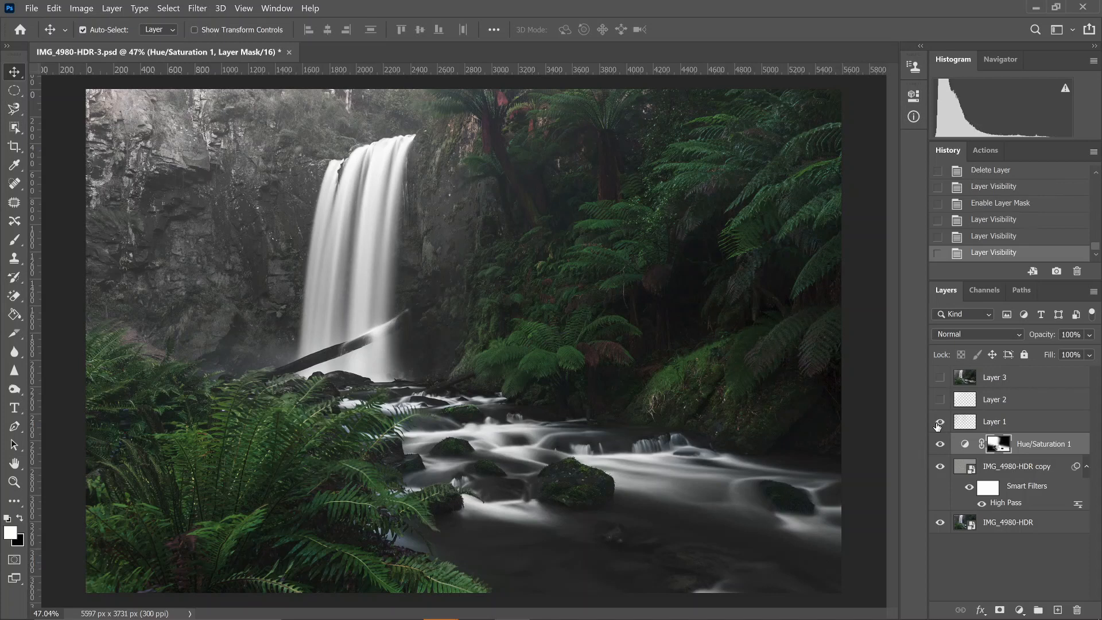
Compare the photo with and without Layer 1, and show Layer 2 above it, checking its effect on the waterfall scene
{"action": "left_click", "coordinate": [938, 427]}
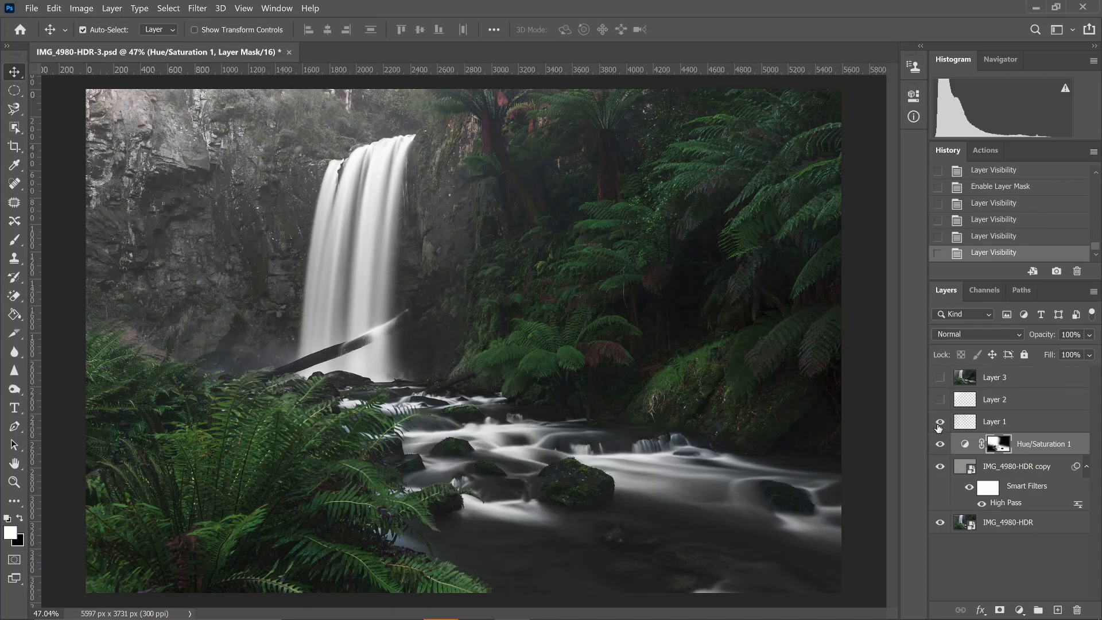
{"action": "left_click", "coordinate": [938, 425]}
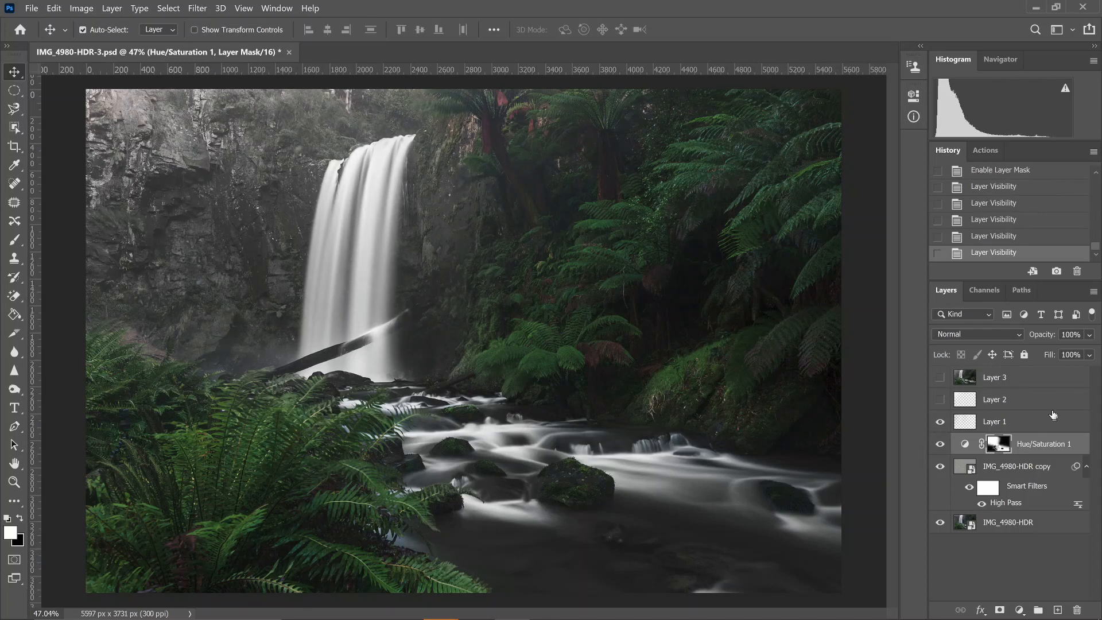
{"action": "left_click", "coordinate": [940, 400]}
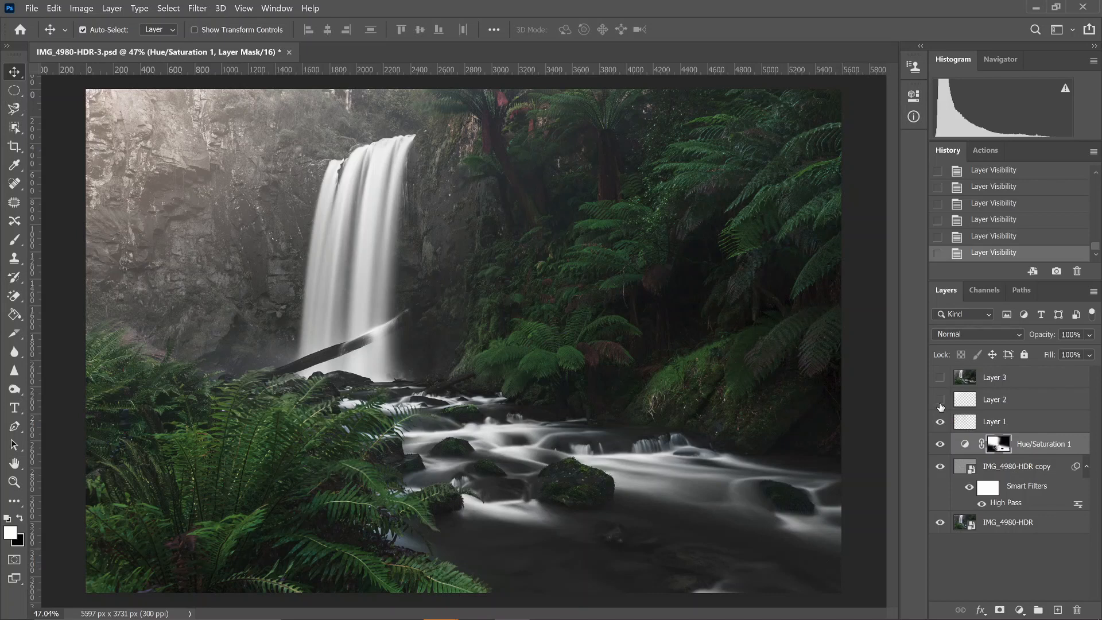
{"action": "left_click", "coordinate": [940, 401]}
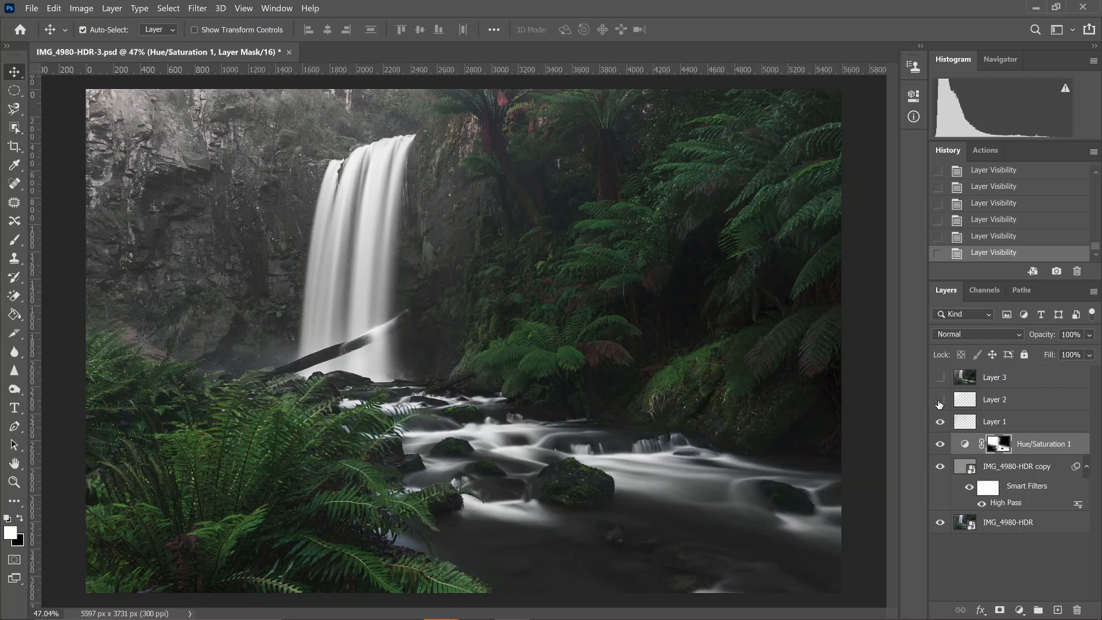
{"action": "left_click", "coordinate": [940, 401]}
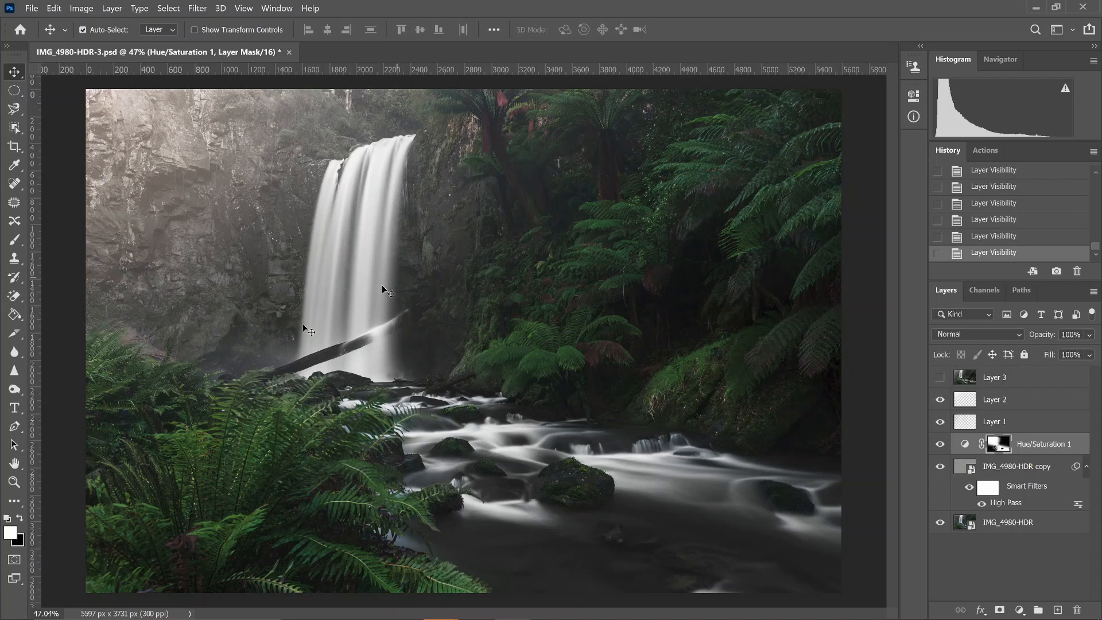
Try a Hue/Saturation adjustment clipped to Layer 2 that shifts its warm light toward green, and delete that adjustment layer
{"action": "left_click", "coordinate": [1019, 610]}
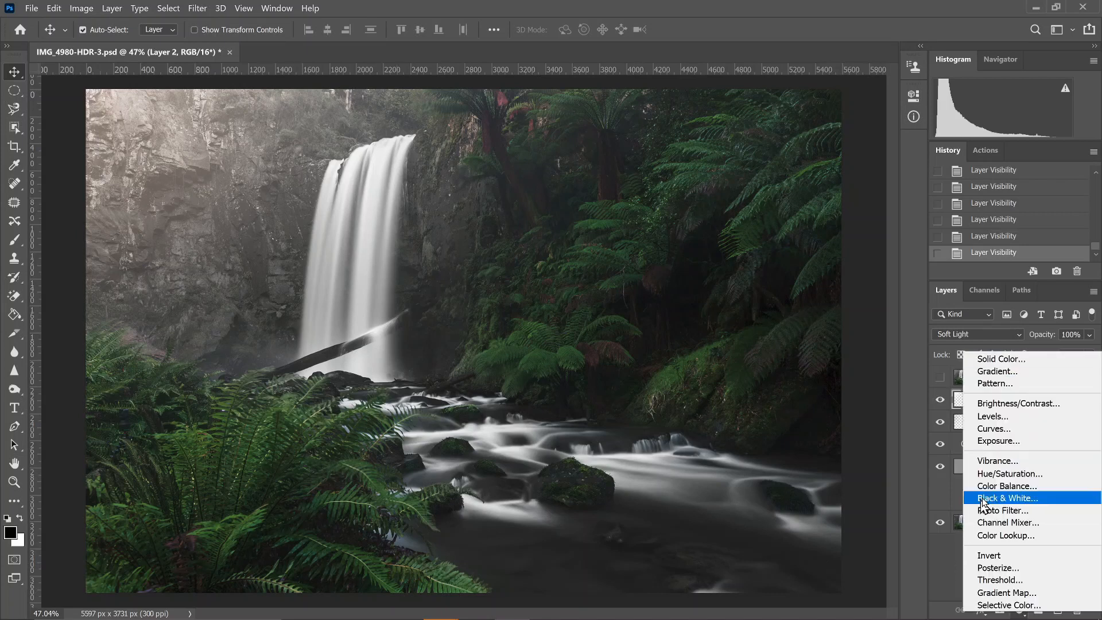
{"action": "left_click", "coordinate": [1001, 476]}
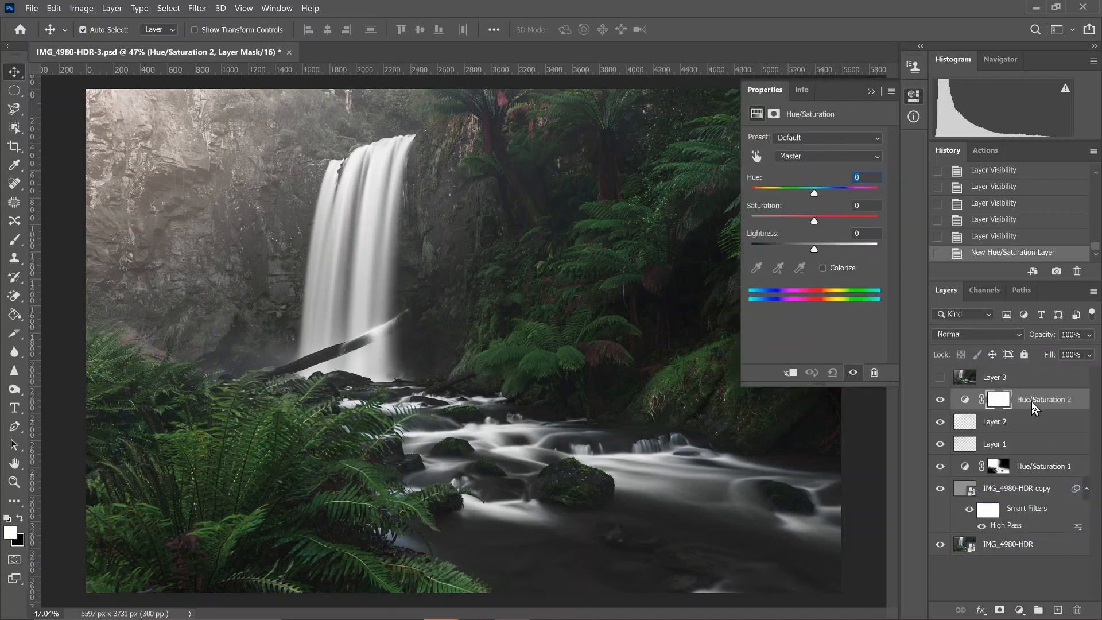
{"action": "right_click", "coordinate": [1032, 402]}
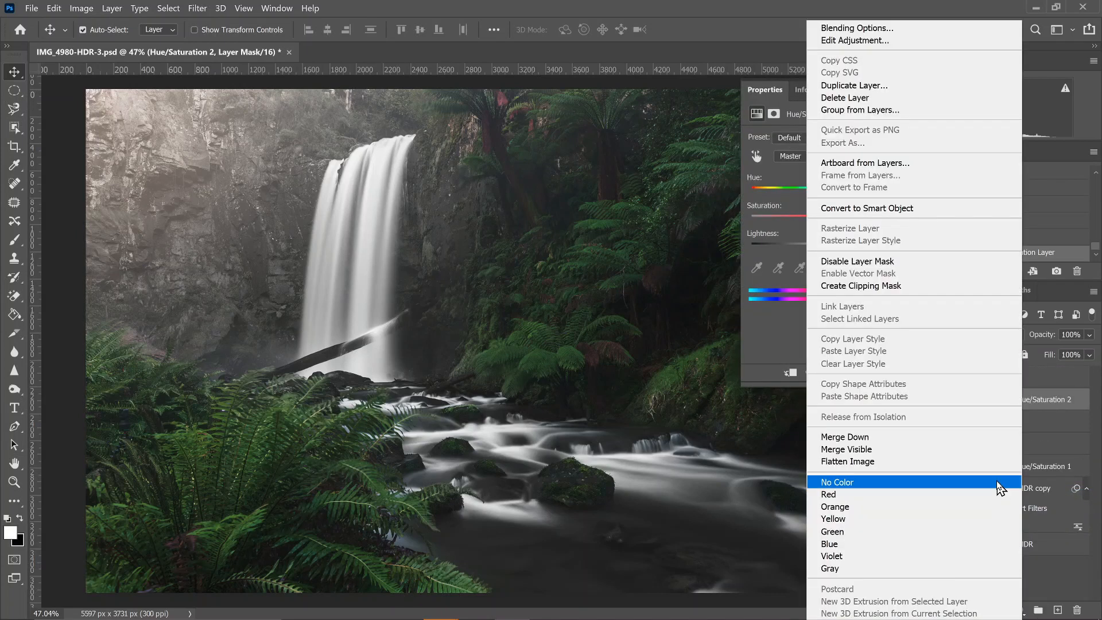
{"action": "left_click", "coordinate": [887, 287]}
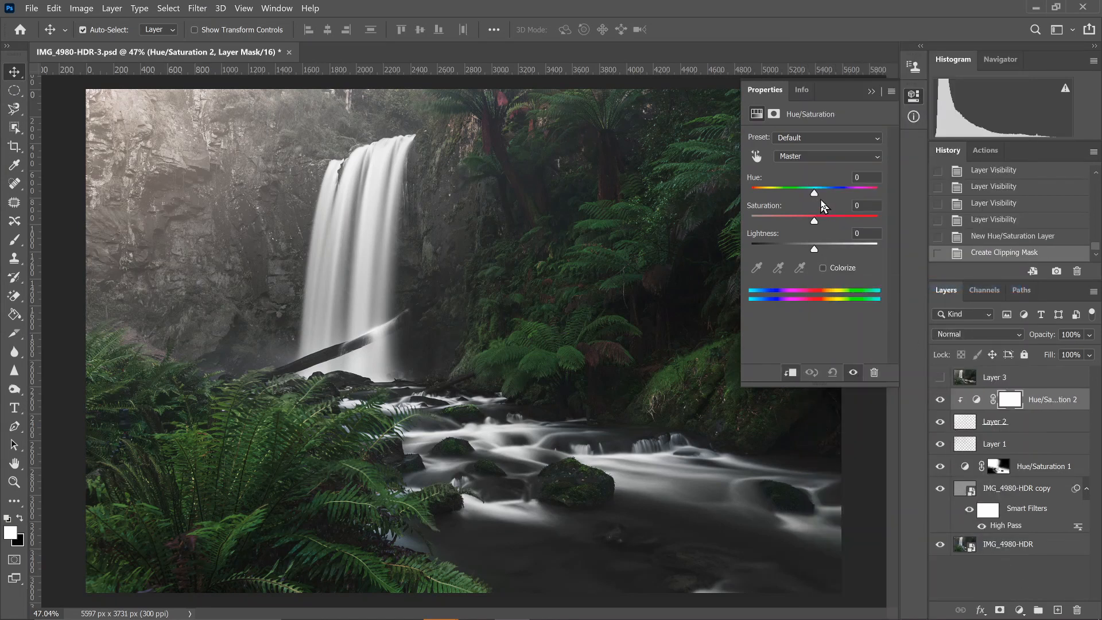
{"action": "left_click_drag", "start_coordinate": [814, 194], "coordinate": [859, 194]}
{"action": "left_click", "coordinate": [872, 90]}
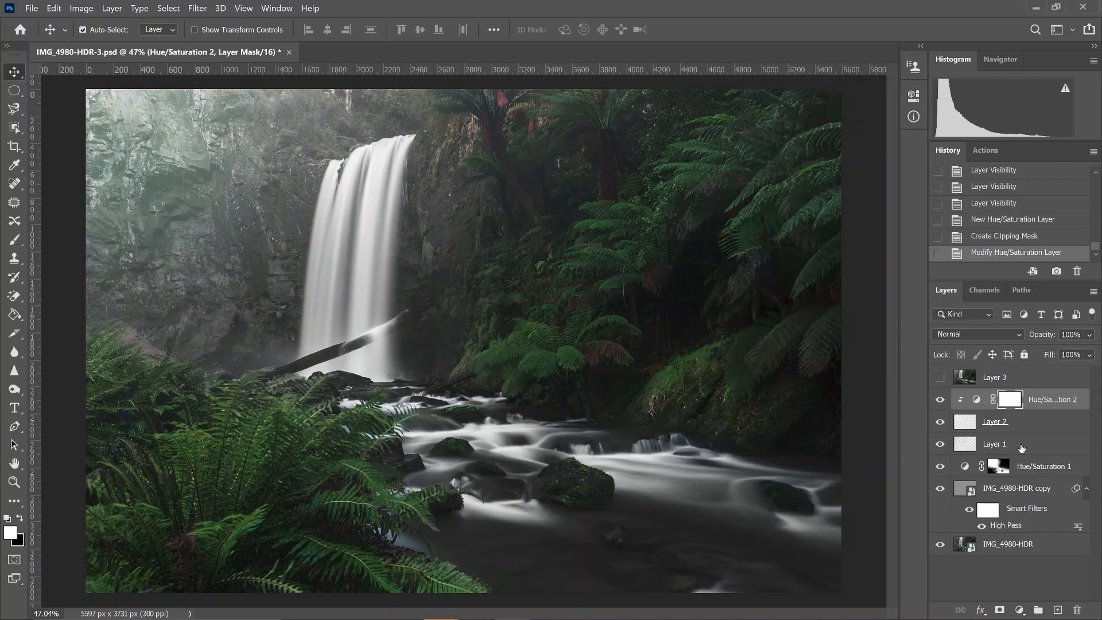
{"action": "right_click", "coordinate": [1038, 403]}
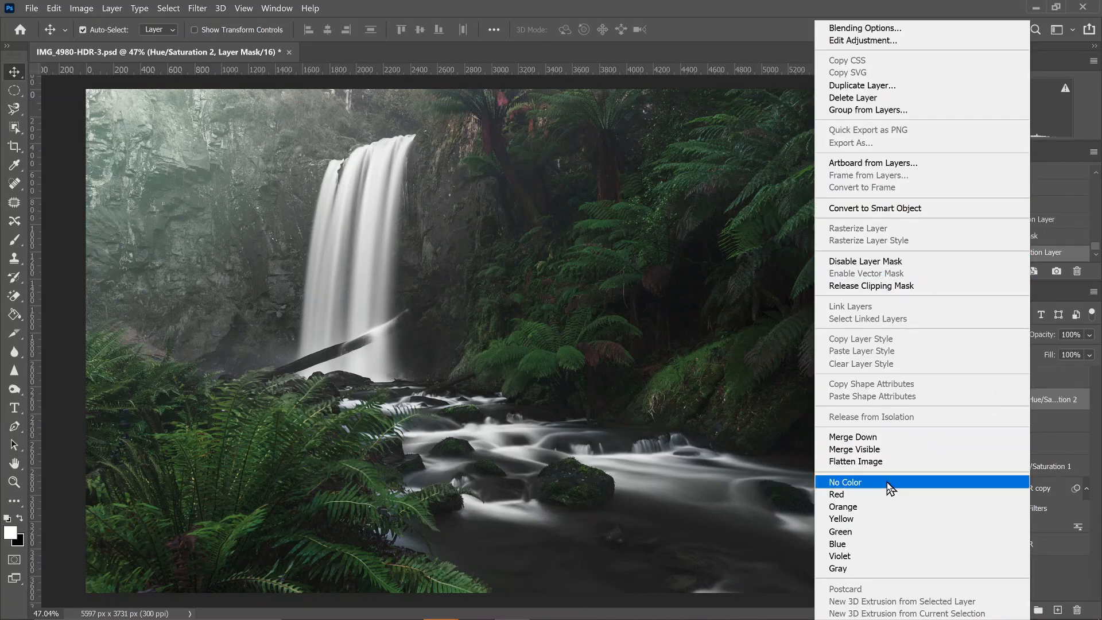
{"action": "left_click", "coordinate": [1063, 580]}
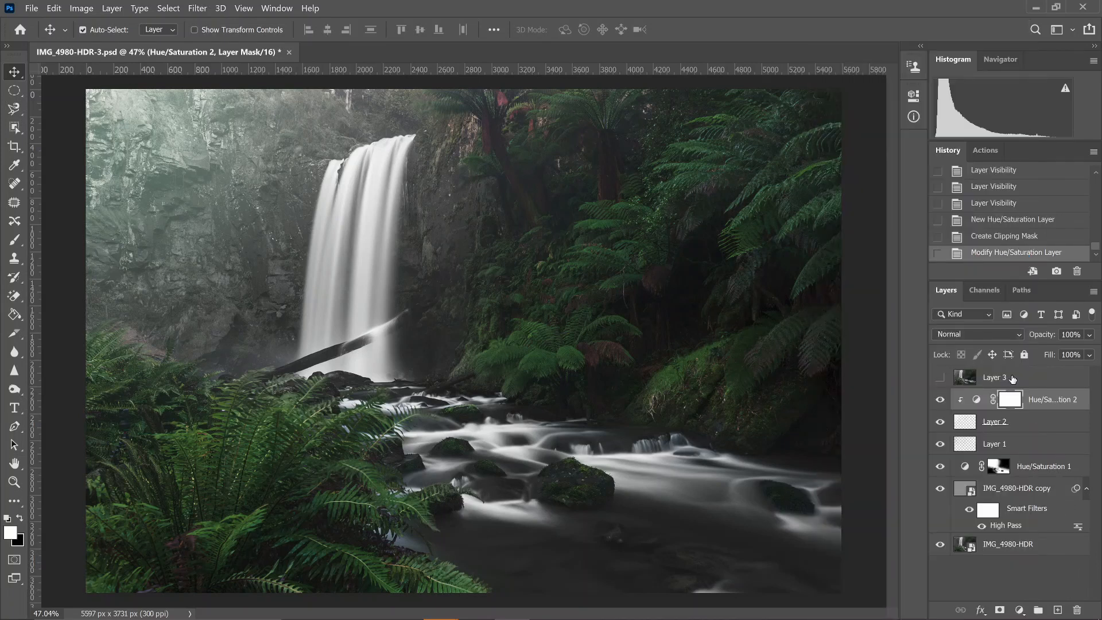
{"action": "left_click_drag", "start_coordinate": [1044, 402], "coordinate": [1077, 607]}
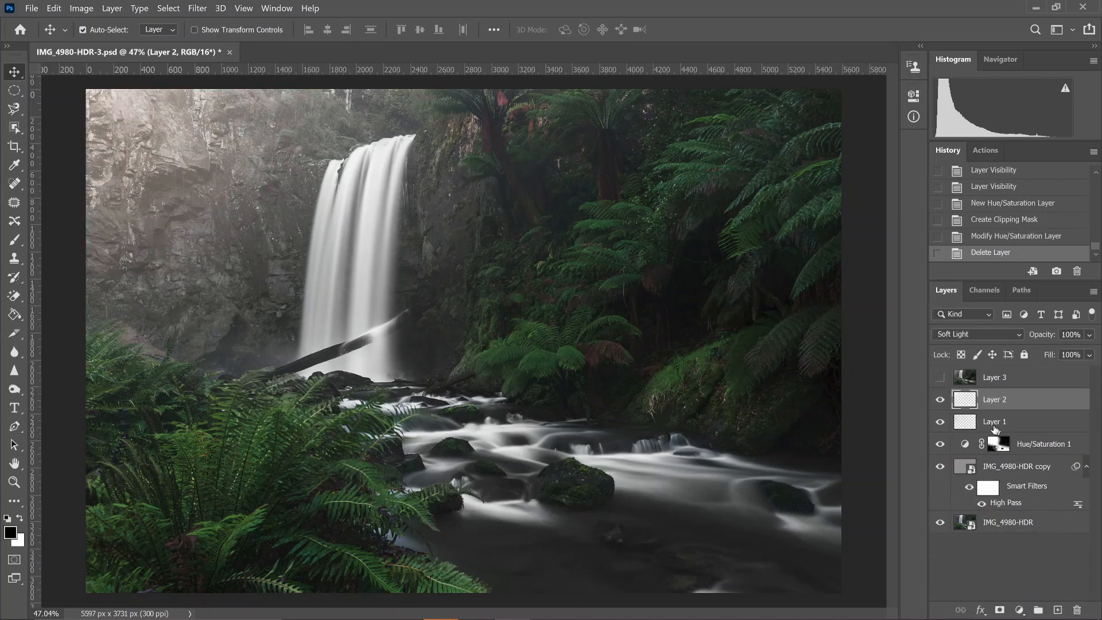
Show Layer 3 at the top of the layer stack, comparing the photo with and without it
{"action": "left_click", "coordinate": [940, 378]}
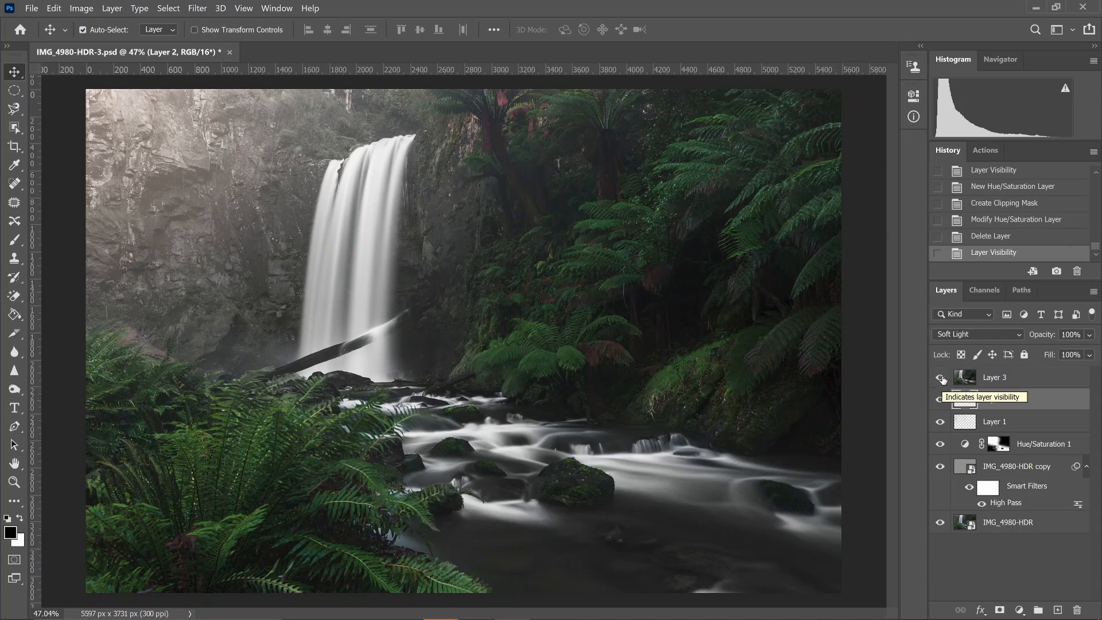
{"action": "left_click", "coordinate": [942, 379]}
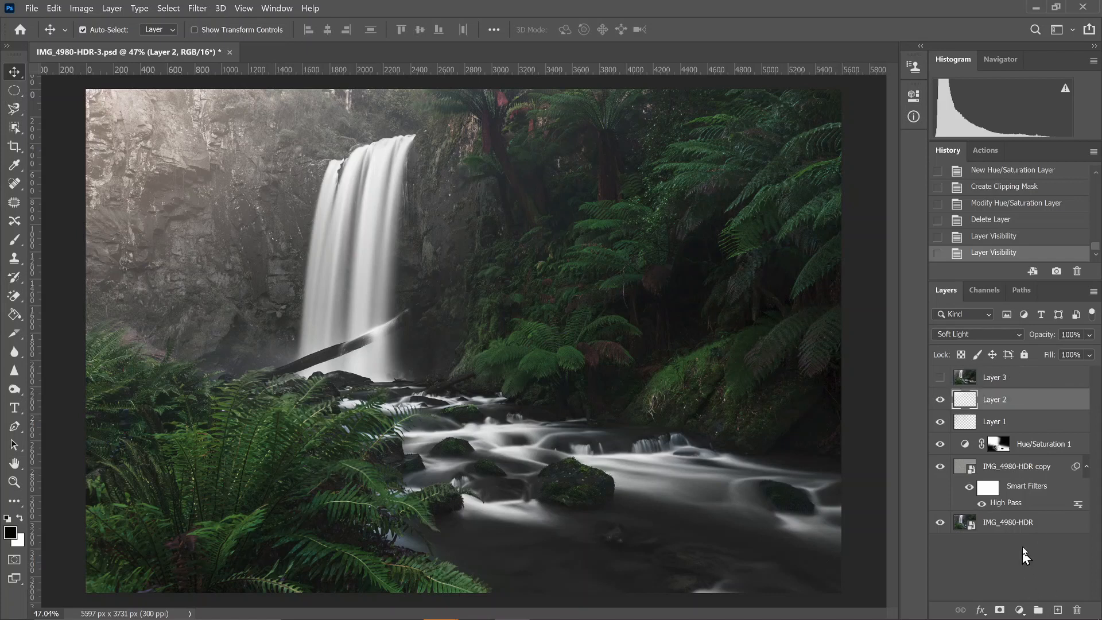
{"action": "left_click", "coordinate": [941, 379]}
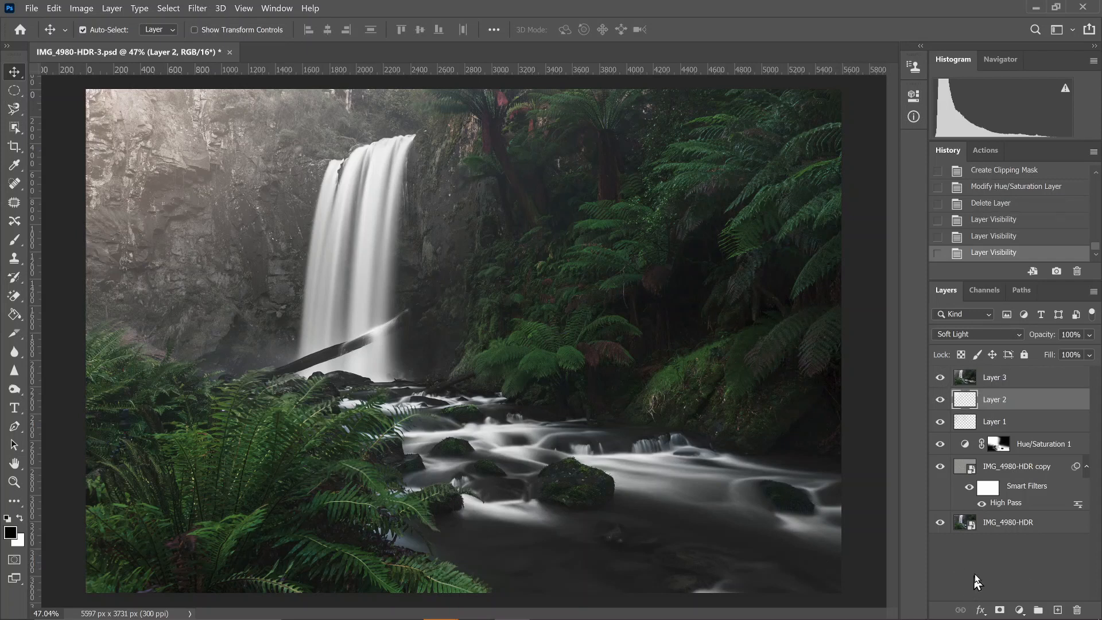